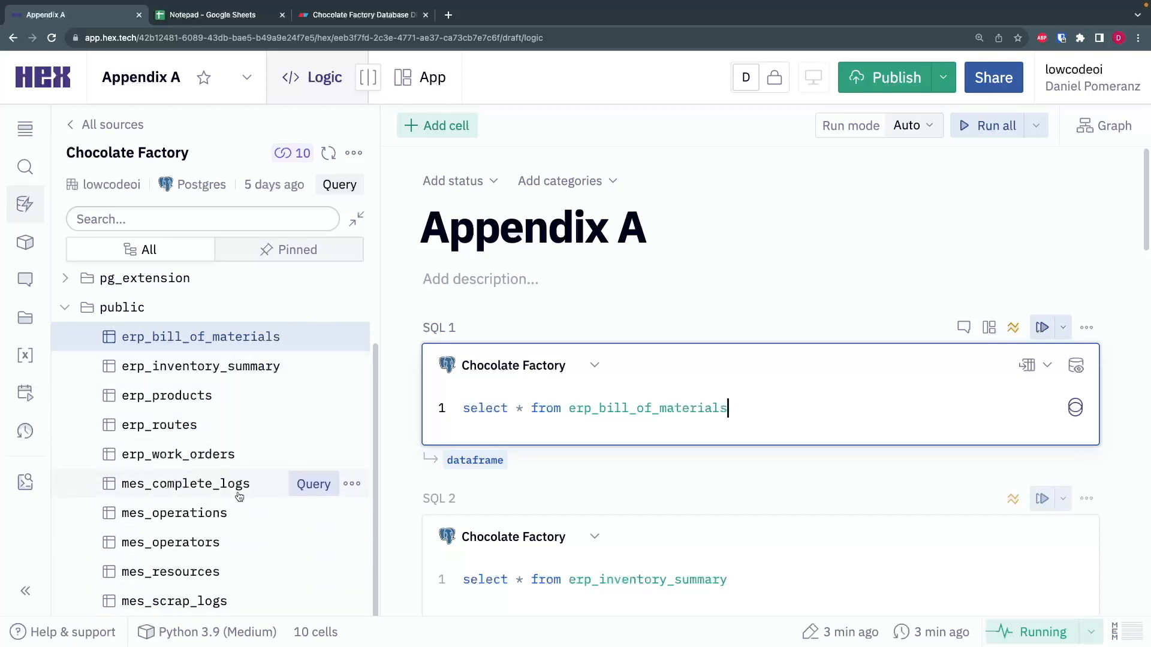
- Run the SQL 1 query that selects everything from erp_bill_of_materials
mouse_move(693, 405)
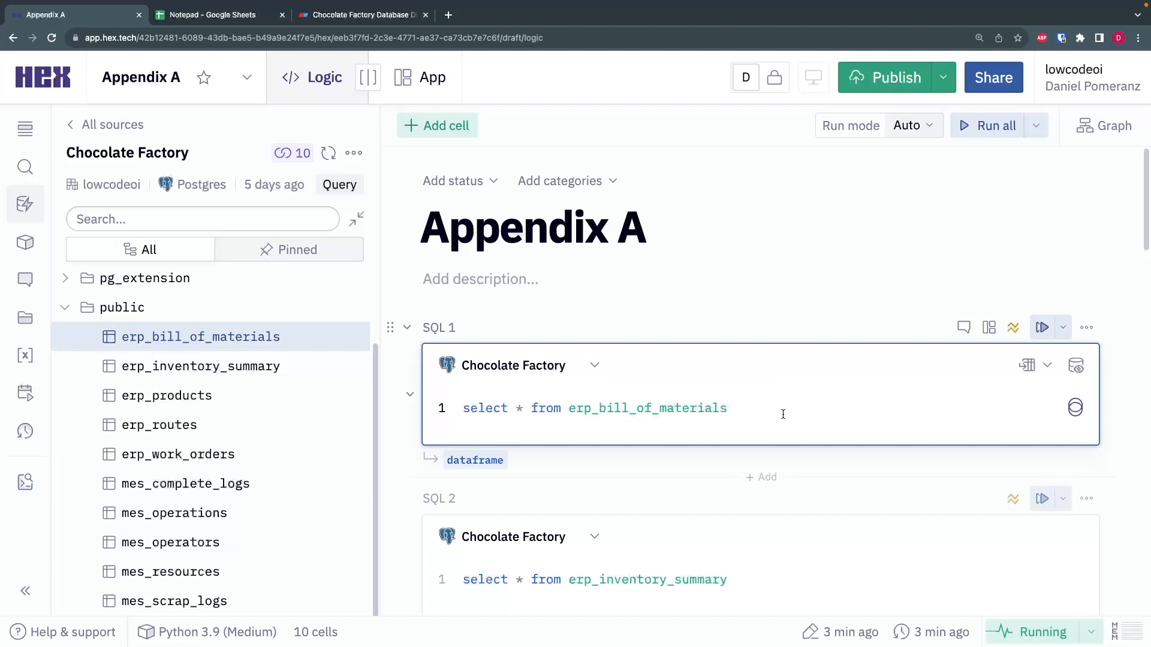
left_click_drag(749, 406, 447, 406)
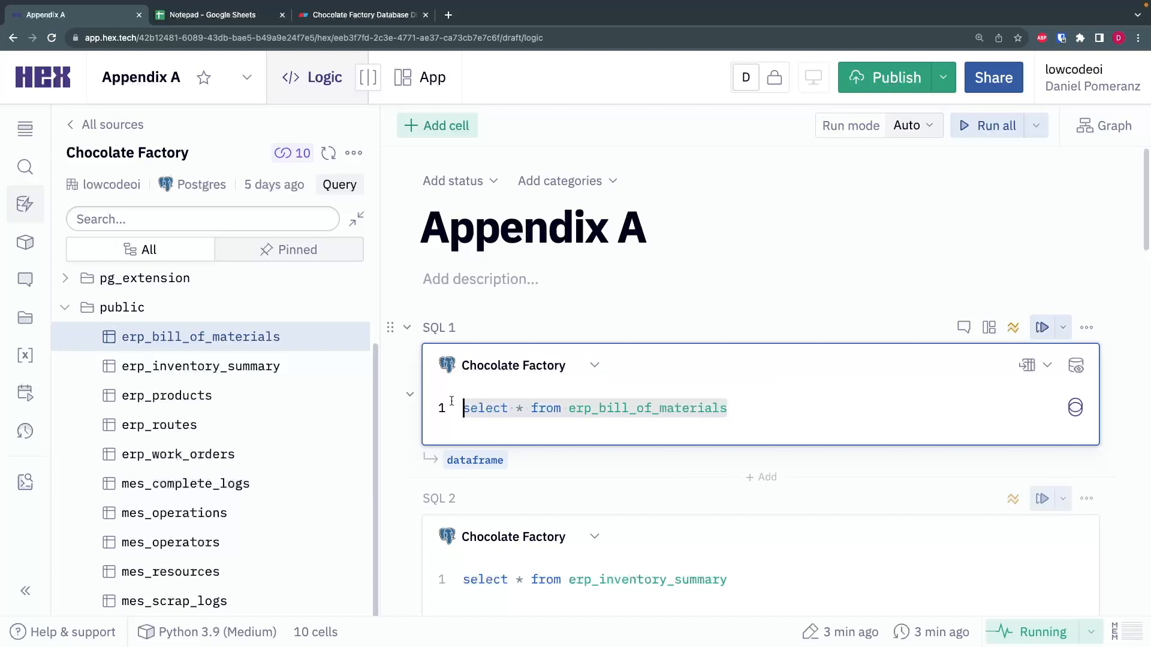
left_click(809, 419)
key("ctrl+Return")
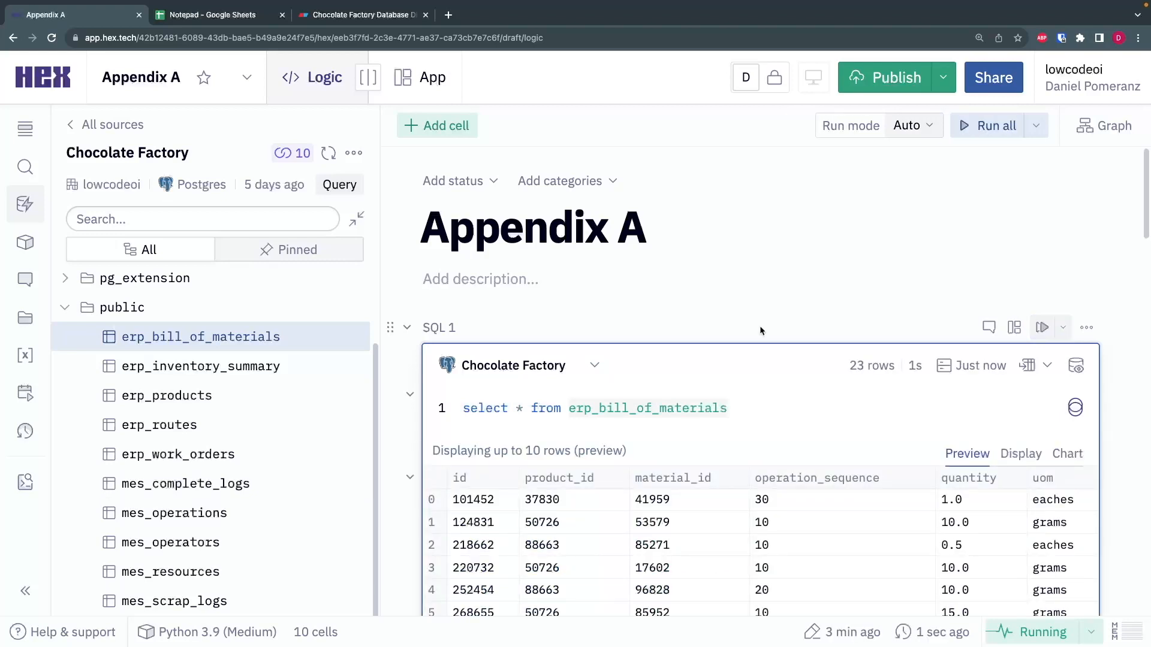
- Examine the product_id, material_id, operation_sequence, quantity and uom columns in the bill of materials results
scroll(561, 476, "down", 2)
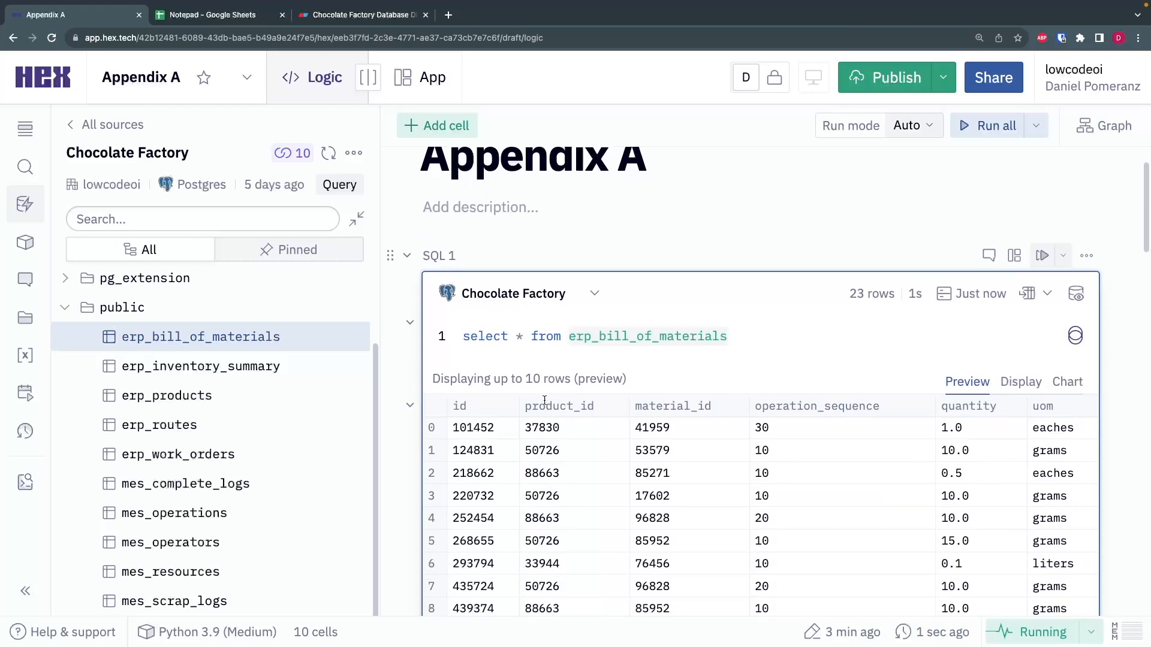
scroll(545, 401, "down", 2)
left_click_drag(526, 334, 574, 334)
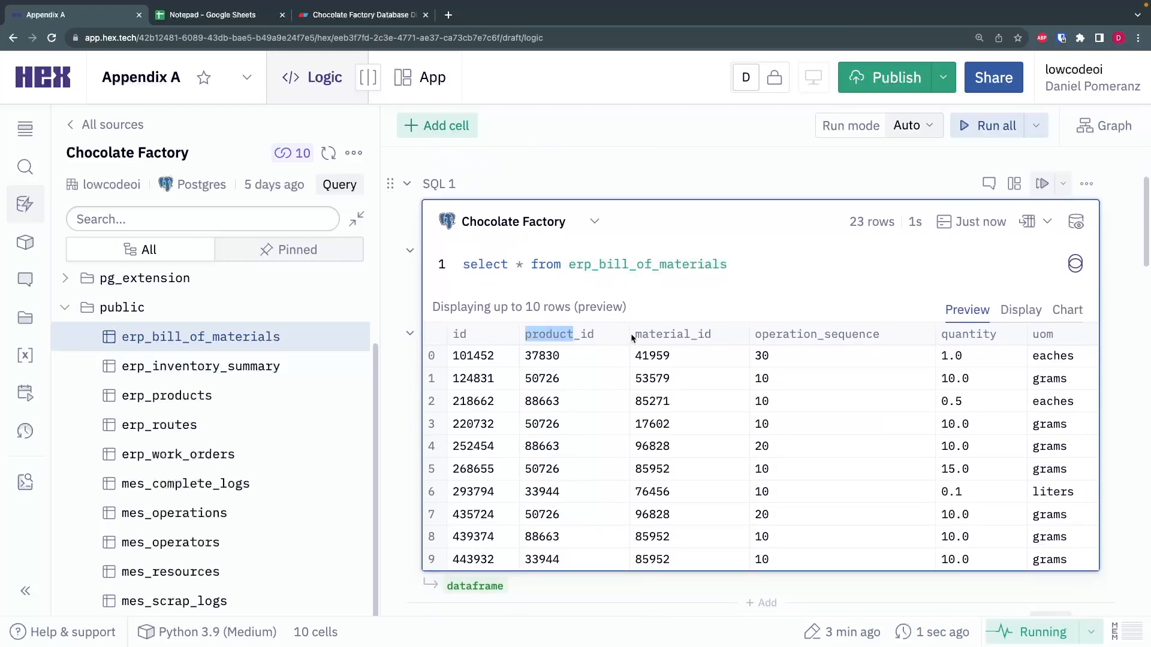
left_click_drag(636, 334, 688, 338)
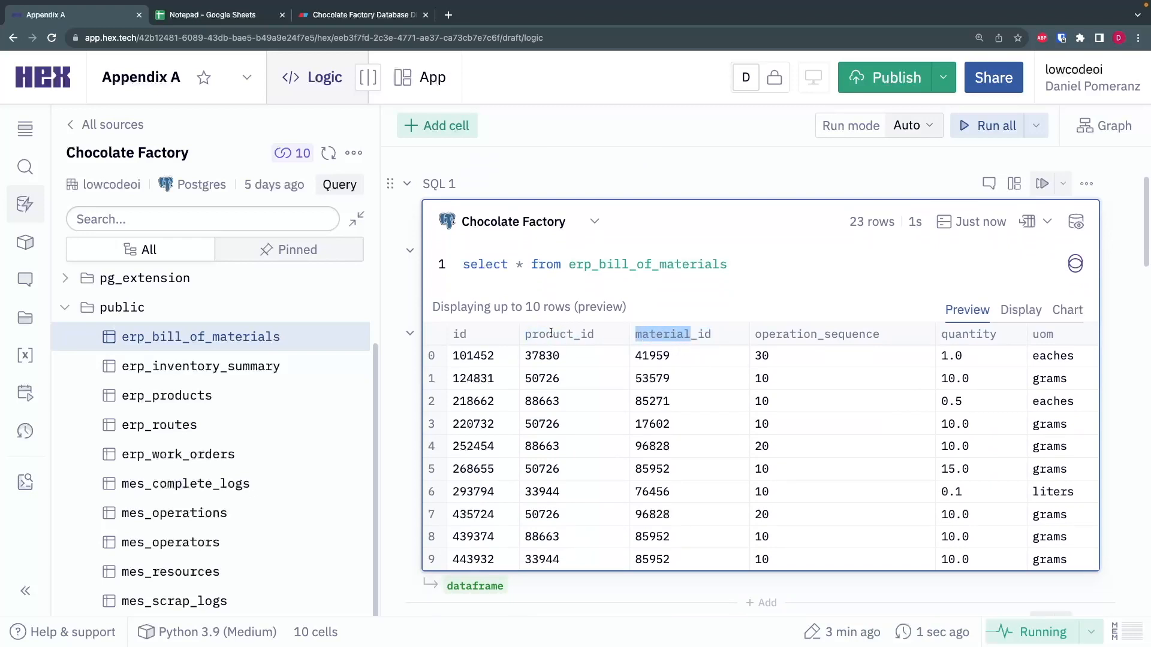
left_click(660, 338)
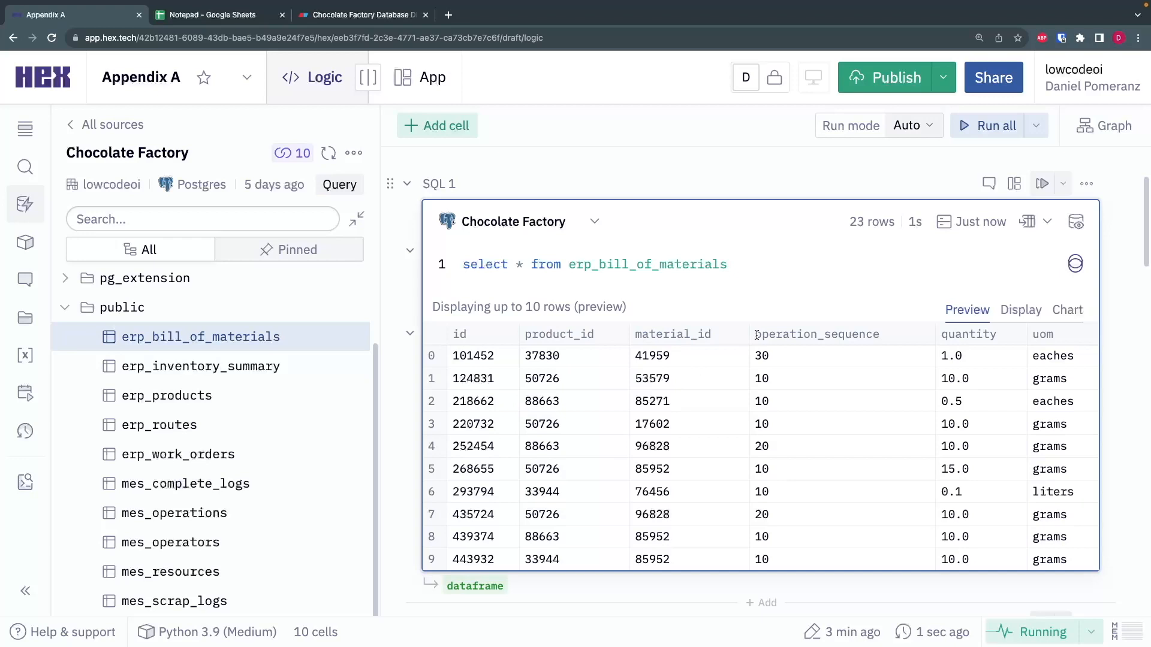
left_click_drag(758, 335, 891, 333)
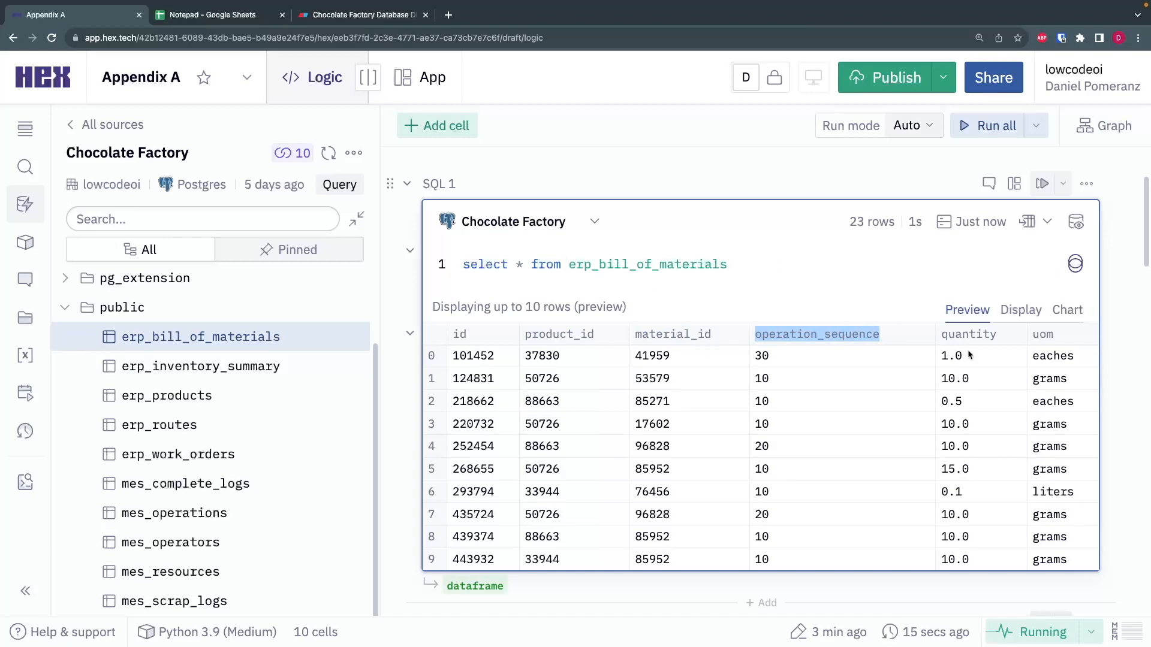
double_click(958, 334)
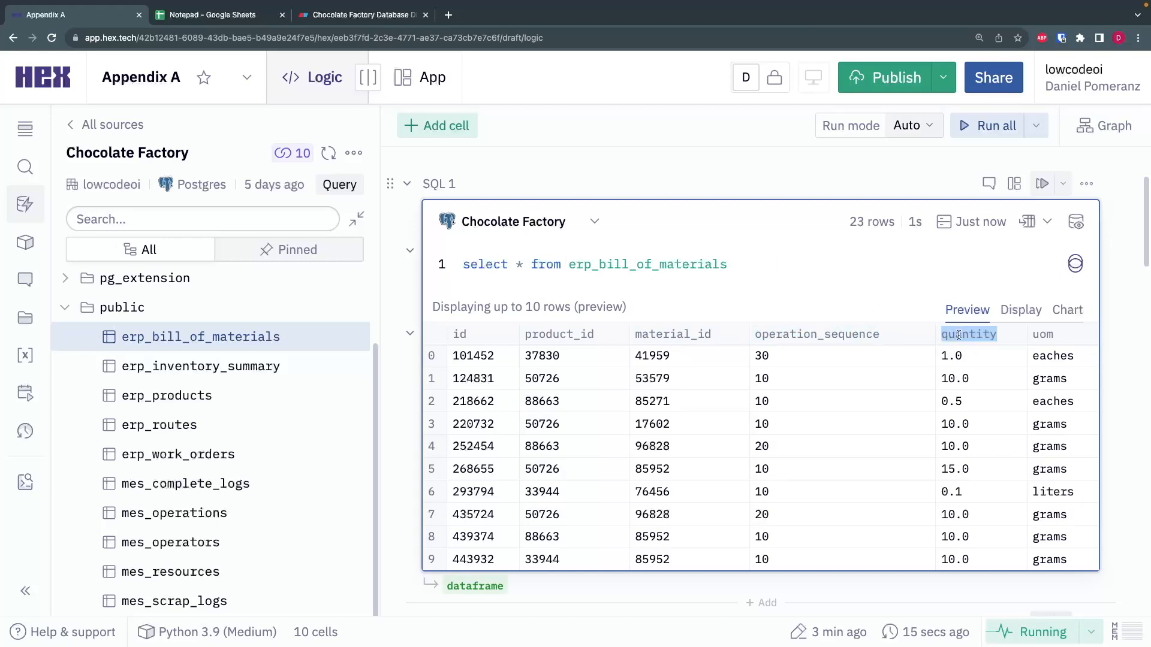
double_click(1043, 336)
- Filter the bill of materials query to product_id = 50726, order it by operation_sequence, and run it
left_click(788, 261)
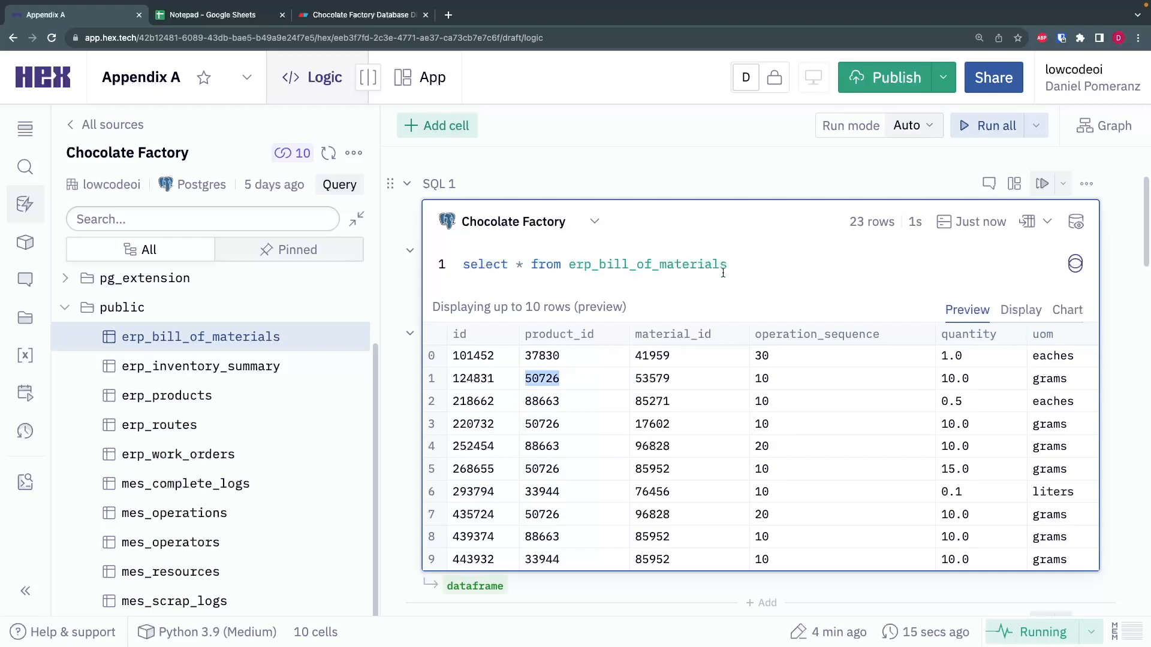
key("Return")
type("where p")
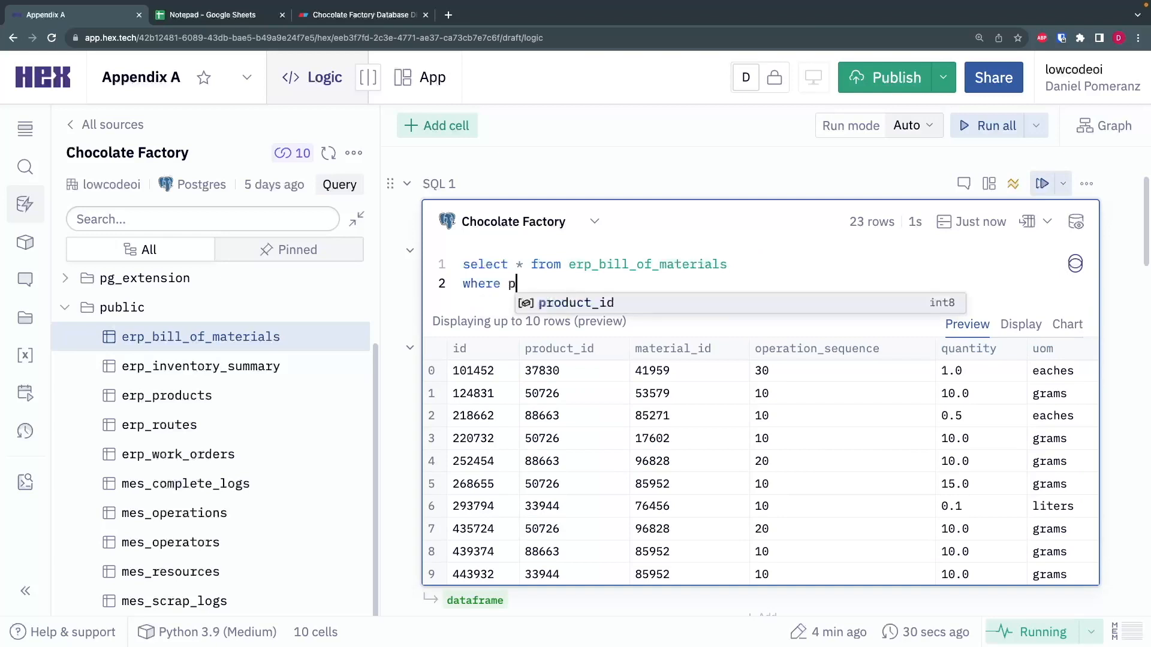
type("roduct_id = 50726")
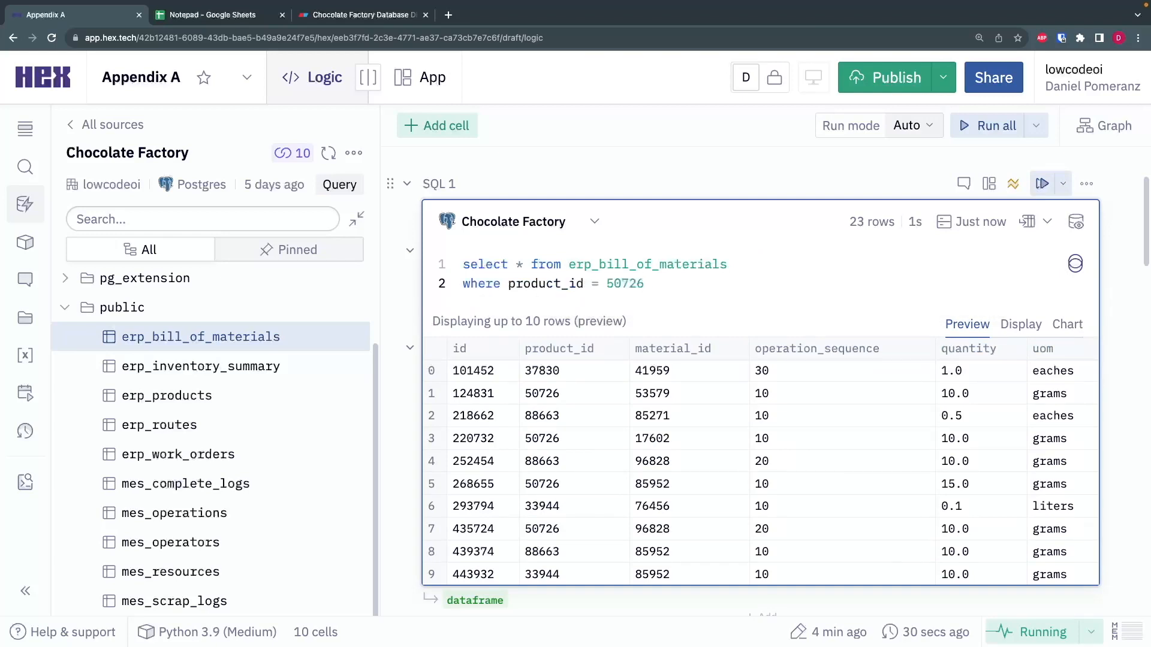
key("Return")
type("orde")
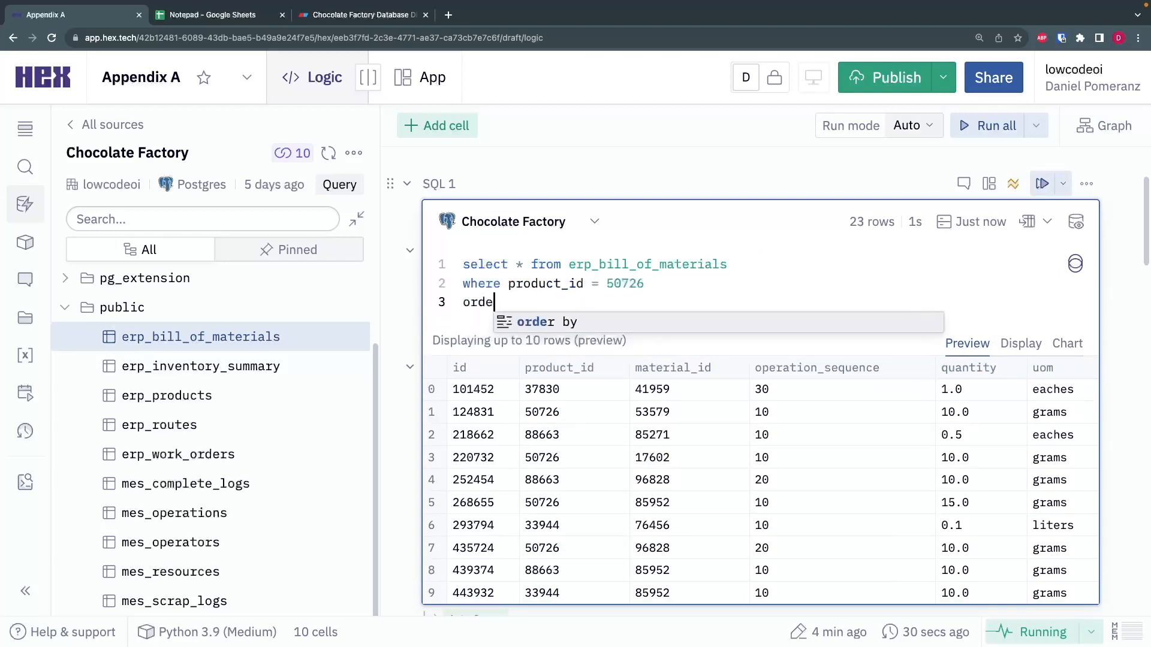
type("r by operation_sequence")
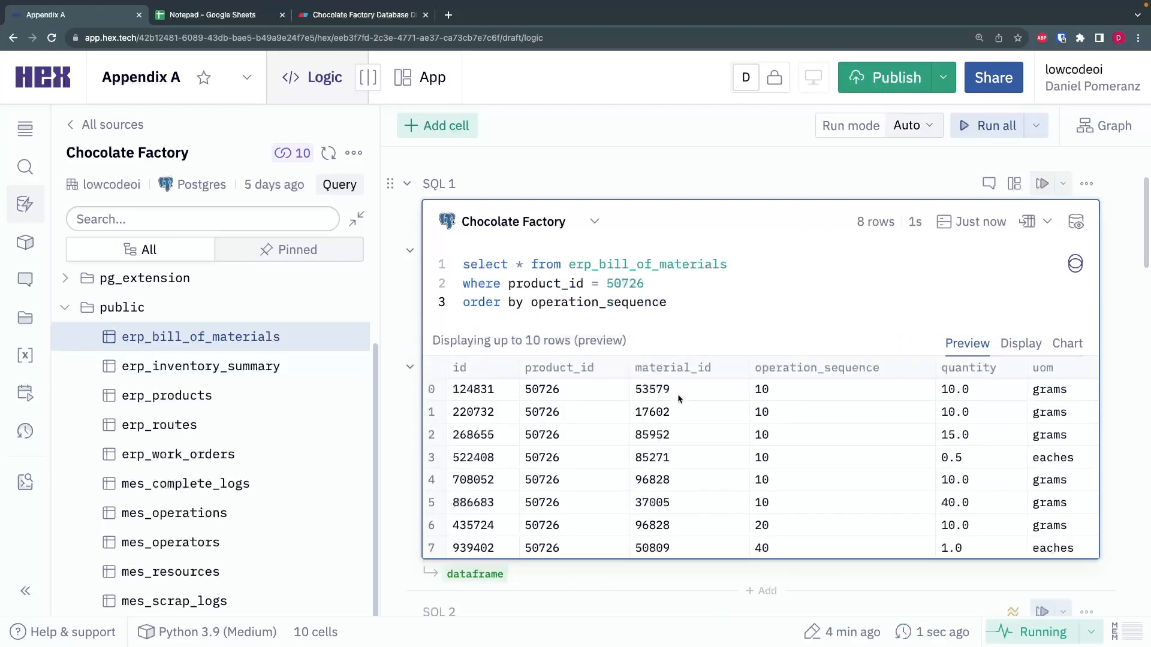
left_click_drag(645, 284, 611, 284)
left_click(726, 284)
- Run the SQL 2 query that selects everything from erp_inventory_summary
scroll(699, 306, "down", 6)
left_click(768, 334)
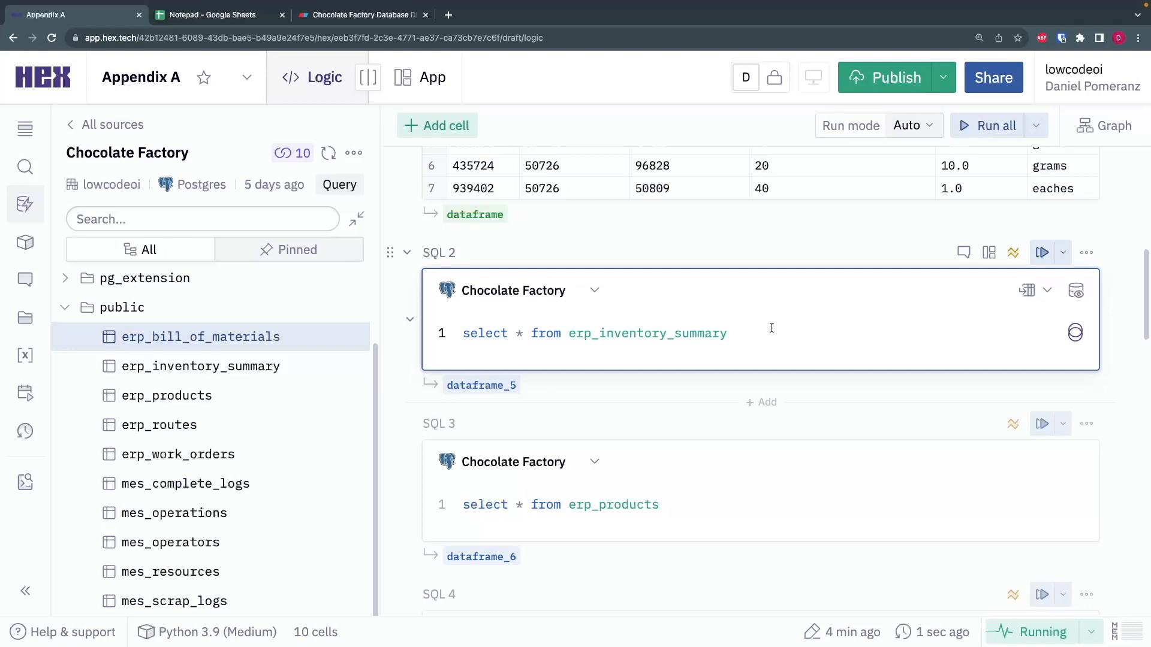
key("Return")
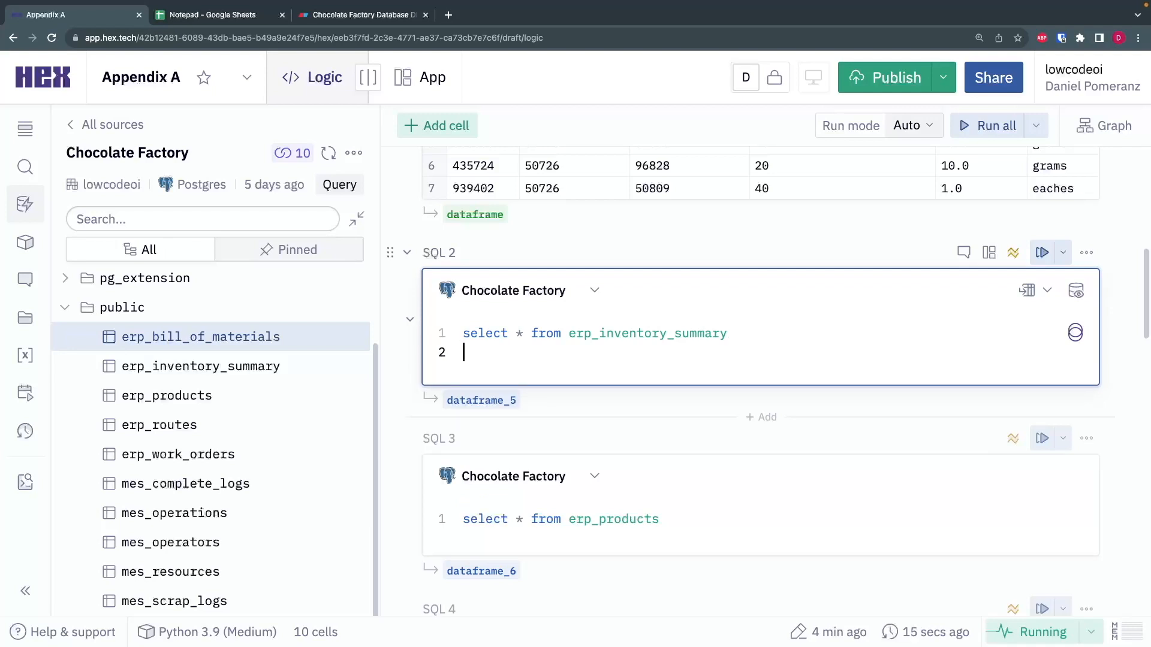
key("BackSpace")
key("super+Return")
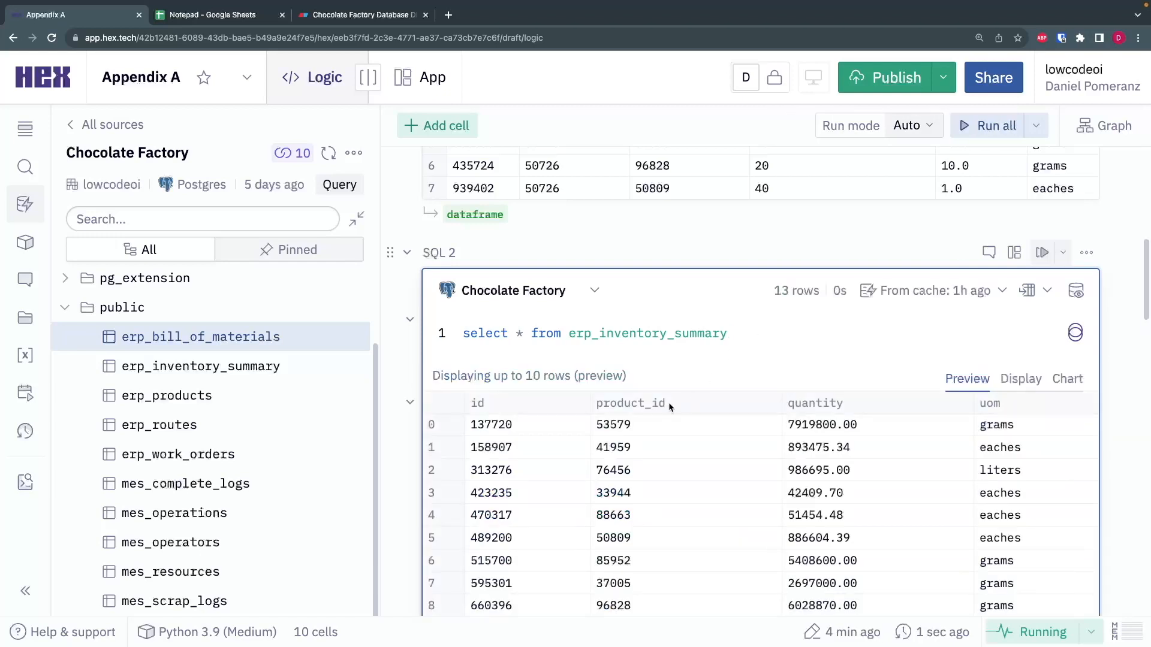
- Examine the product_id, quantity and unit of measure in the first row of the inventory summary results
scroll(695, 402, "down", 2)
left_click_drag(1026, 354, 982, 354)
left_click(943, 360)
left_click_drag(877, 358, 791, 353)
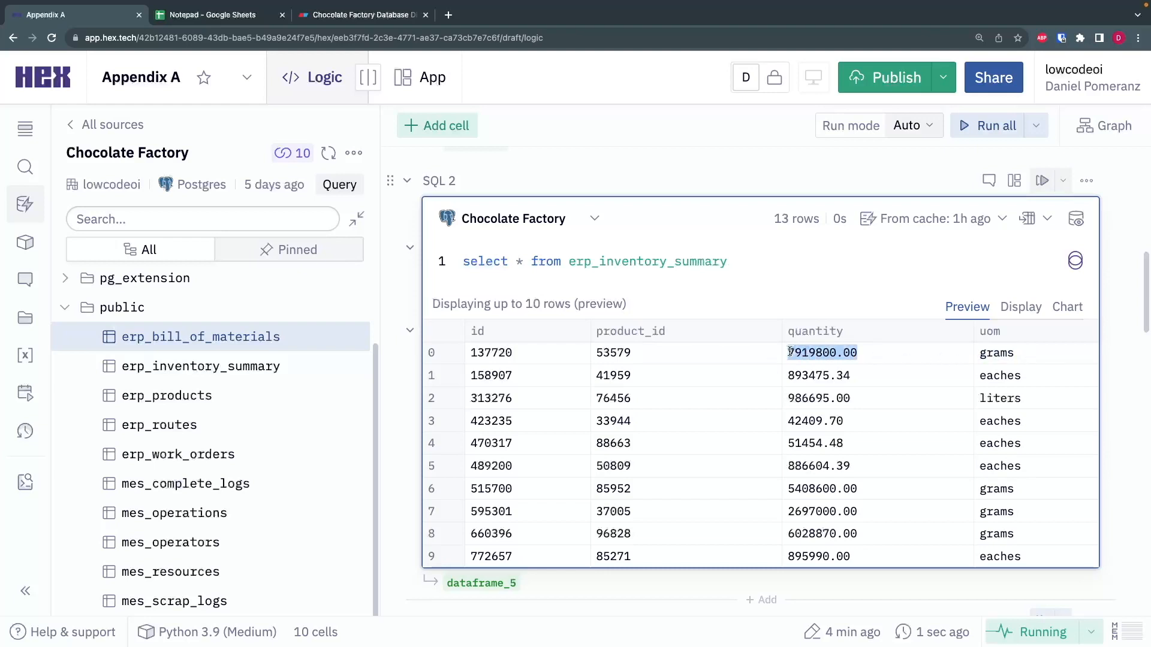
left_click(638, 355)
double_click(613, 353)
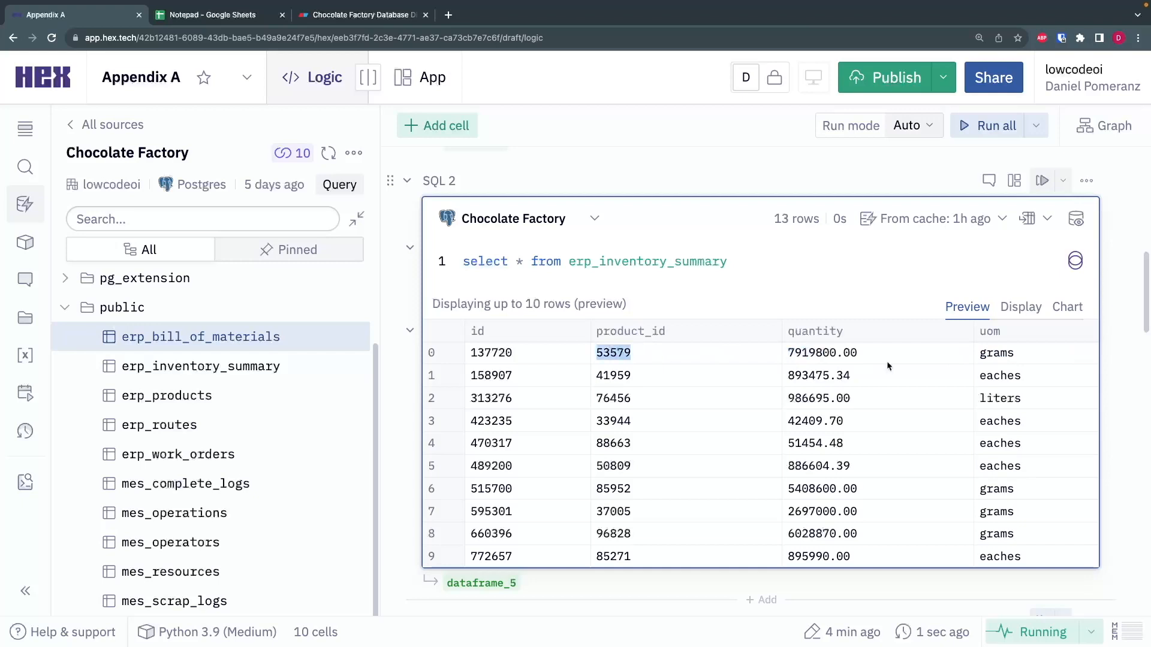
left_click_drag(795, 354, 815, 354)
left_click(834, 353)
left_click(733, 261)
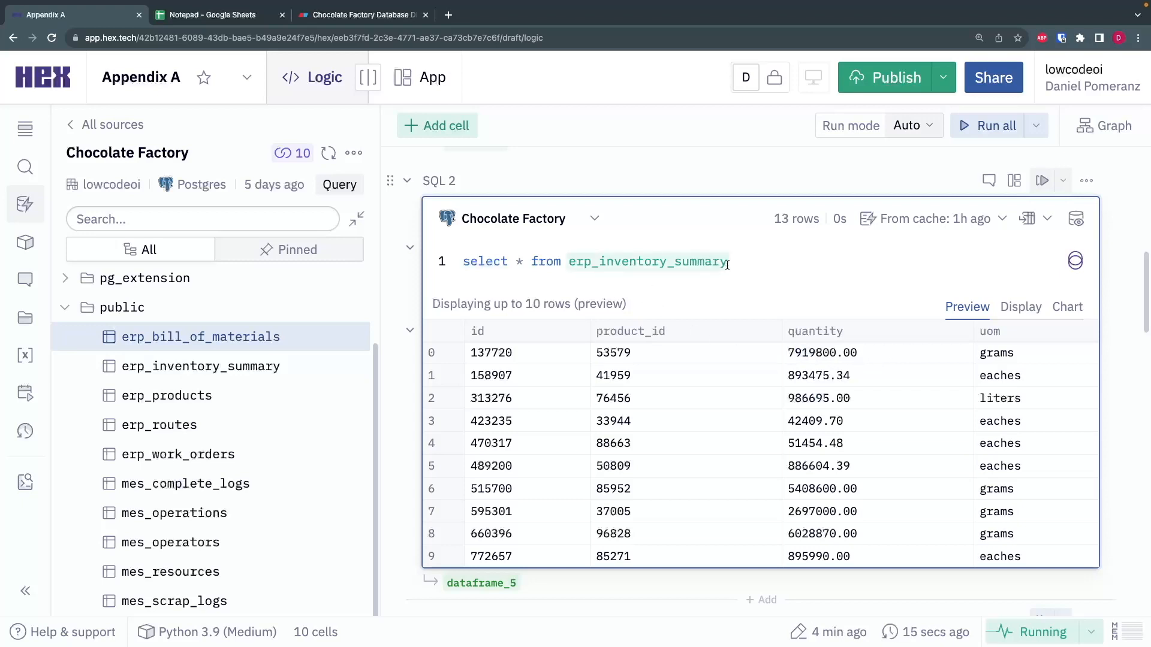
- Run the SQL 3 query that selects everything from erp_products
scroll(426, 262, "down", 6)
left_click(697, 346)
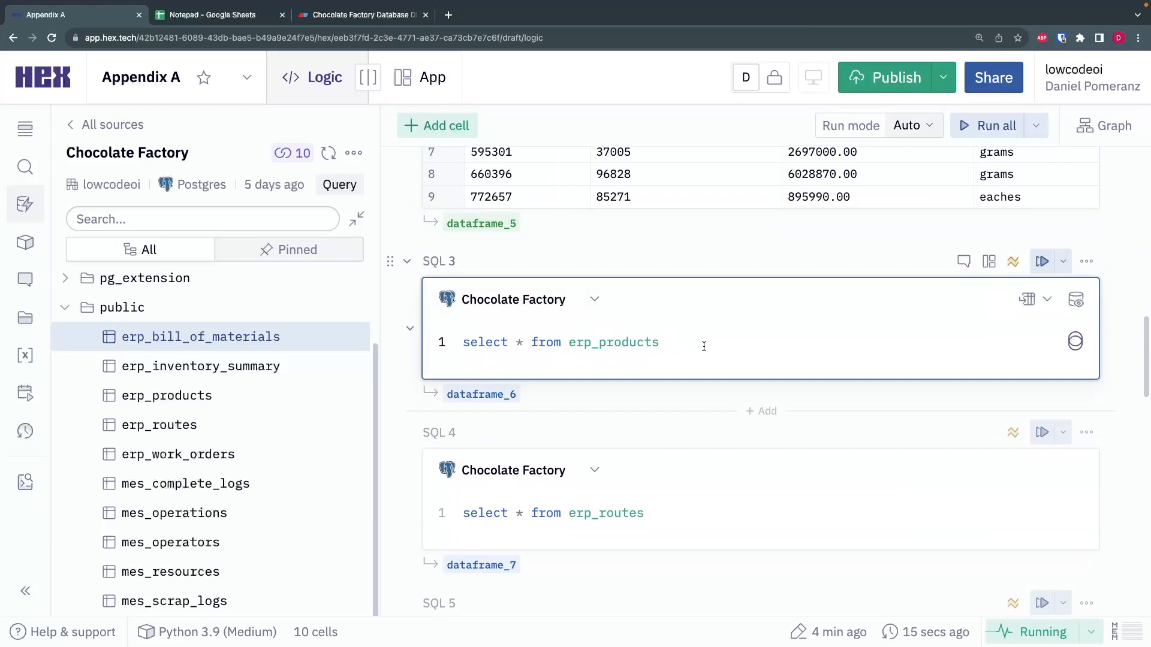
key("super+Return")
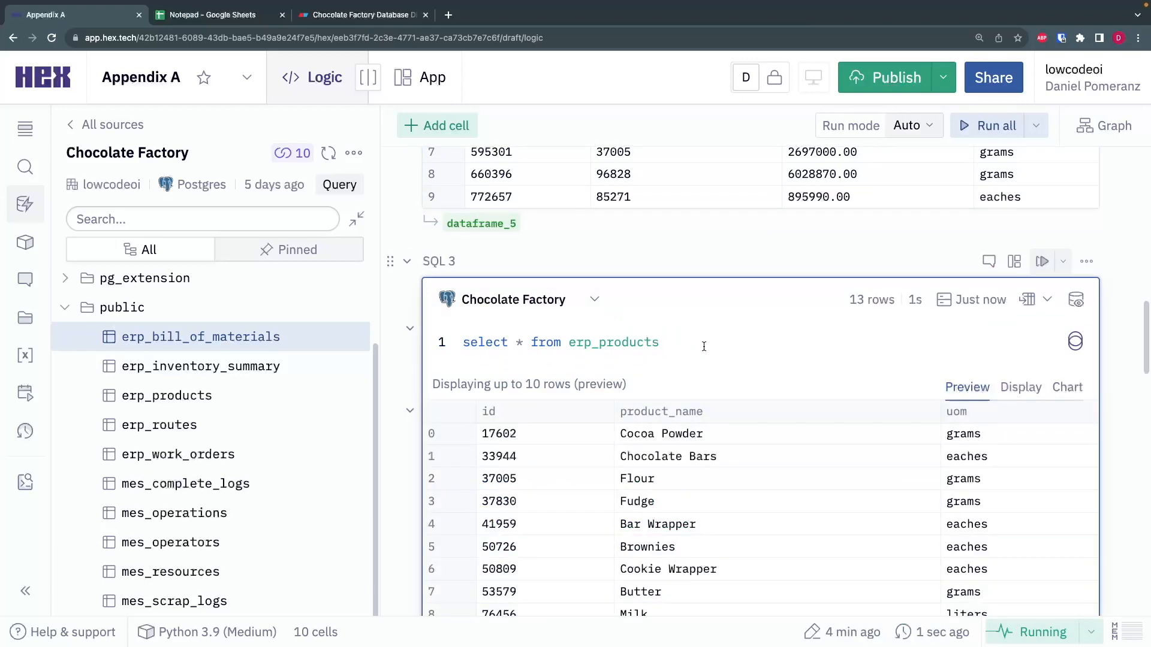
- Examine the product_name entries in the erp_products results, comparing raw ingredients such as Cocoa Powder with finished goods such as Chocolate Bars
scroll(705, 360, "down", 2)
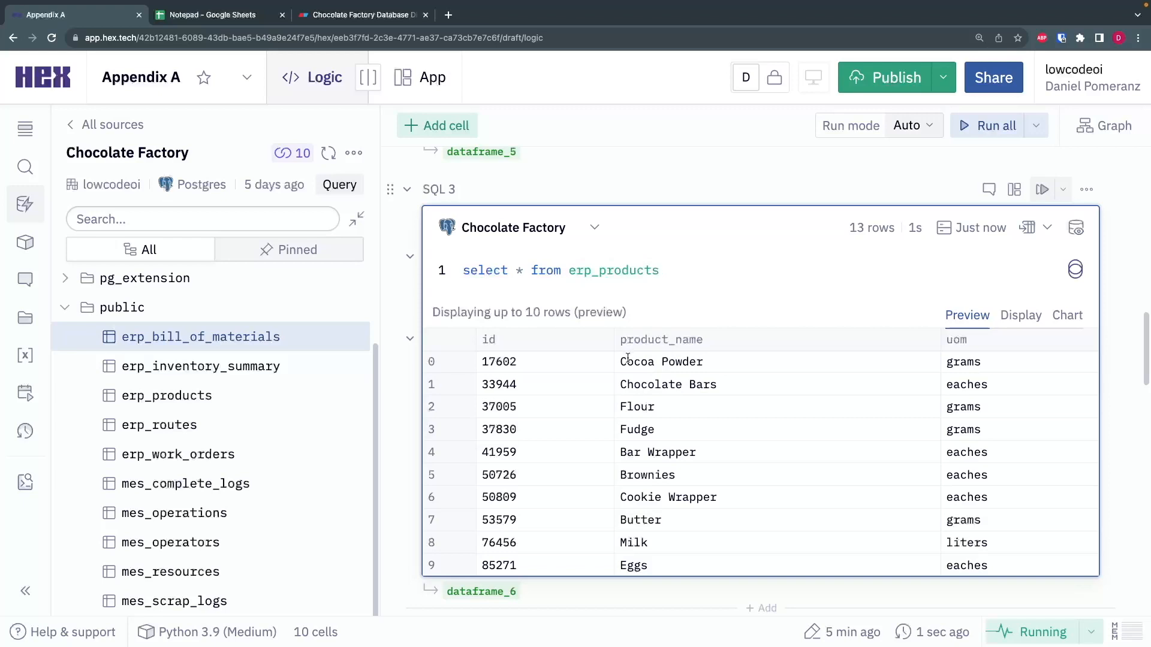
mouse_move(621, 361)
left_mouse_down()
mouse_move(703, 364)
mouse_move(621, 378)
left_mouse_up()
left_click(705, 362)
left_click(629, 369)
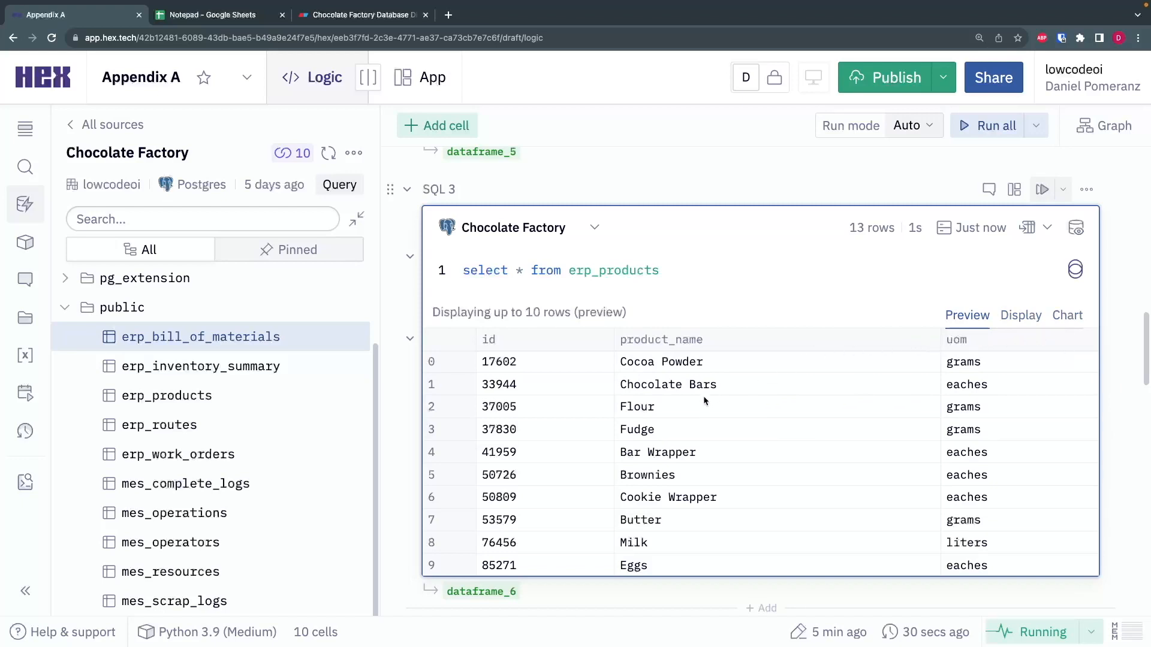
left_click_drag(720, 385, 612, 386)
left_click_drag(731, 364, 621, 364)
double_click(638, 385)
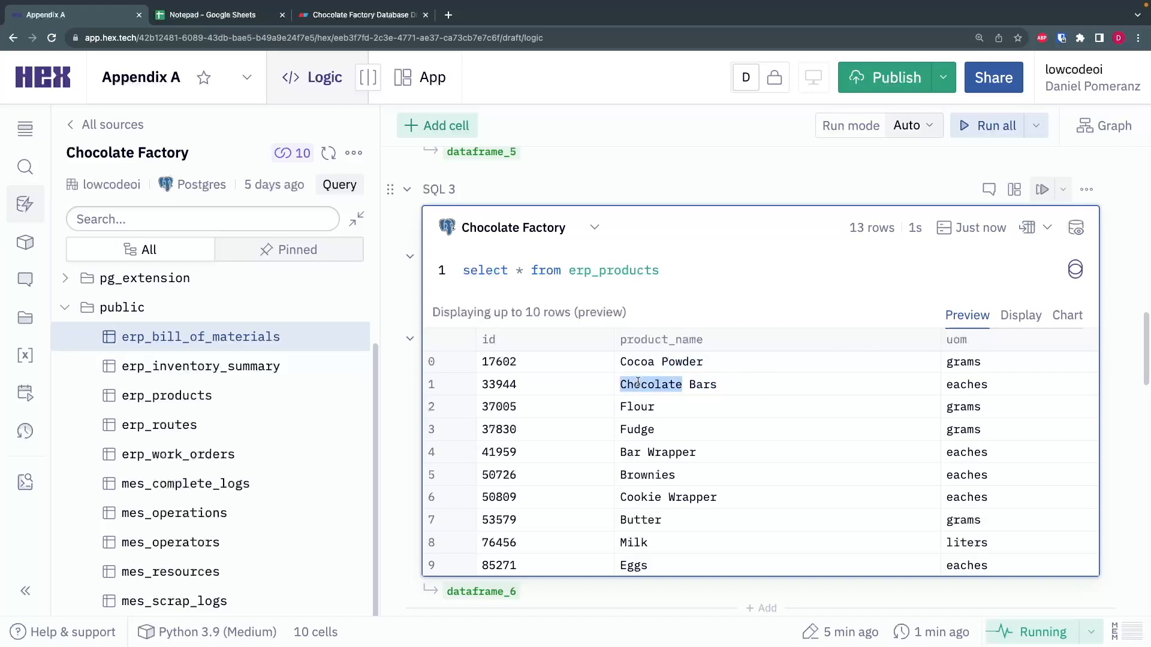
left_click(733, 388)
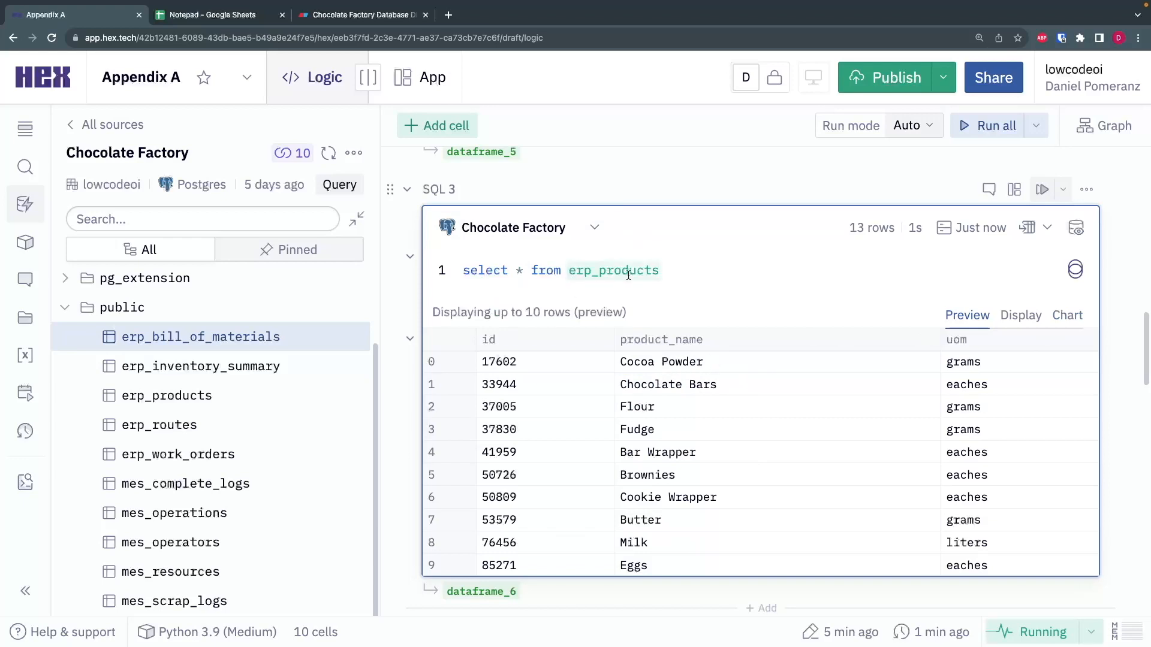
- Run the SQL 4 query that selects everything from erp_routes
scroll(636, 288, "down", 5)
left_click(656, 353)
key("super+Return")
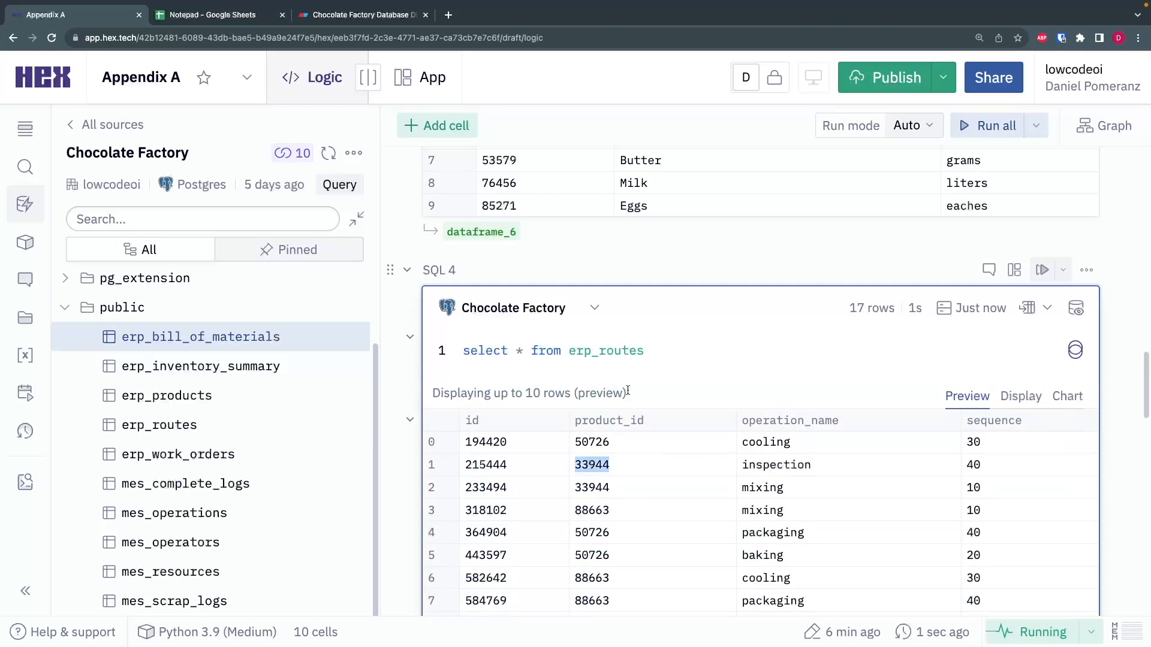
- Filter the erp_routes query to product_id = 33944, order it by sequence, and run it
key("Return")
type("where product_")
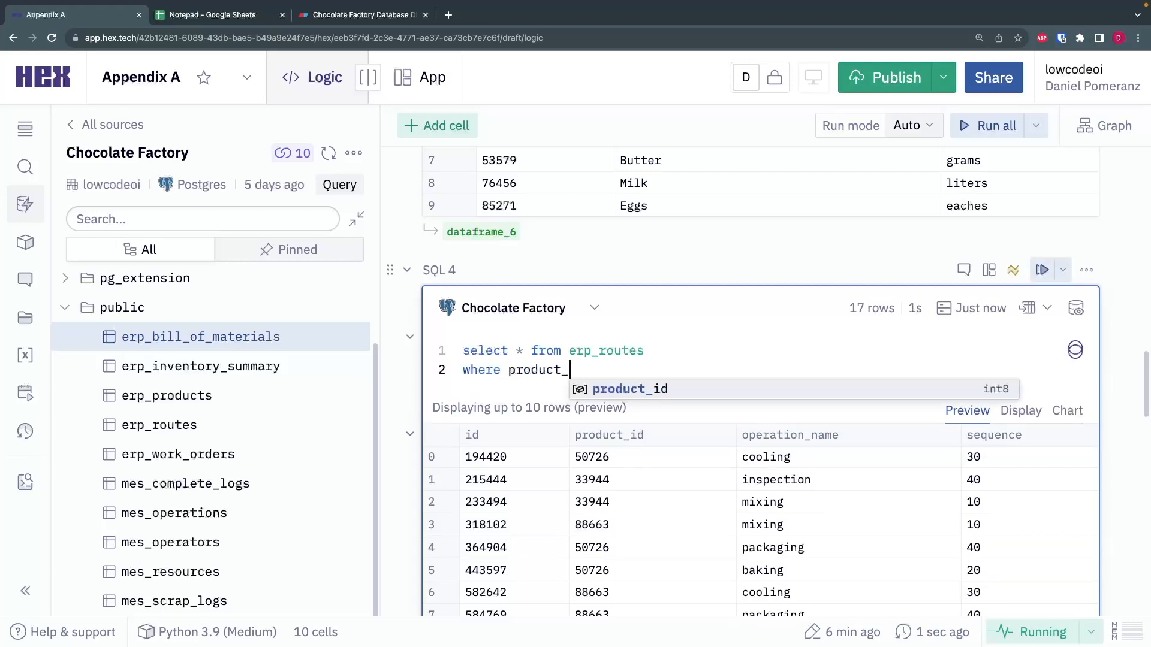
type("id = 33944")
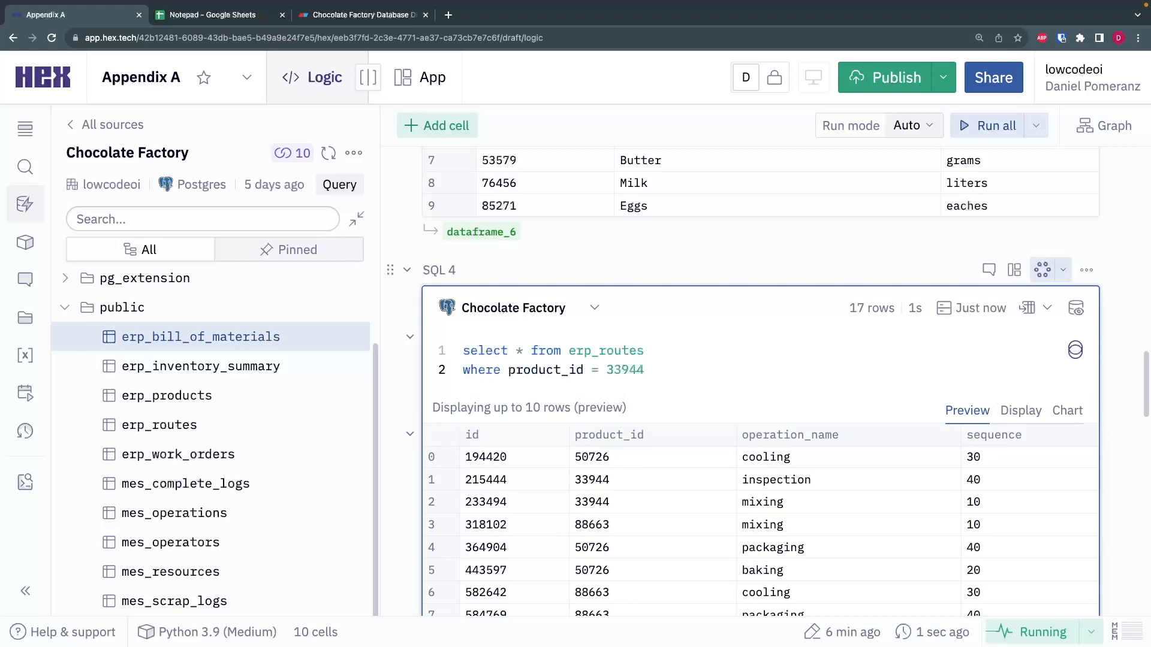
key("Return")
type("o")
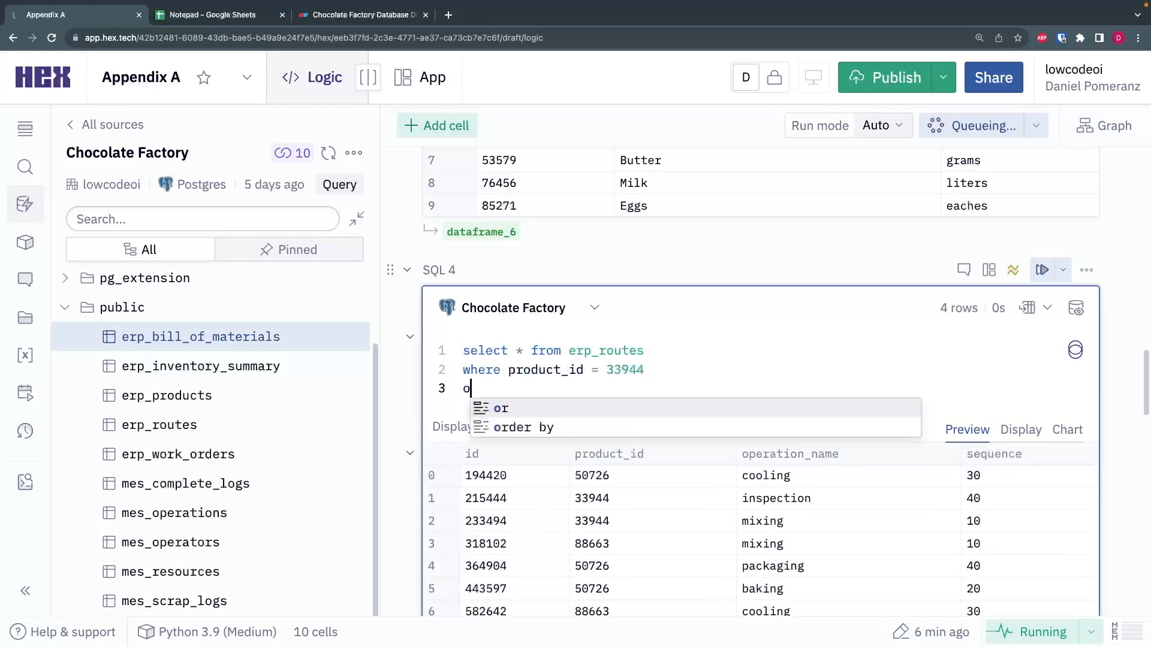
type("rder by sequence")
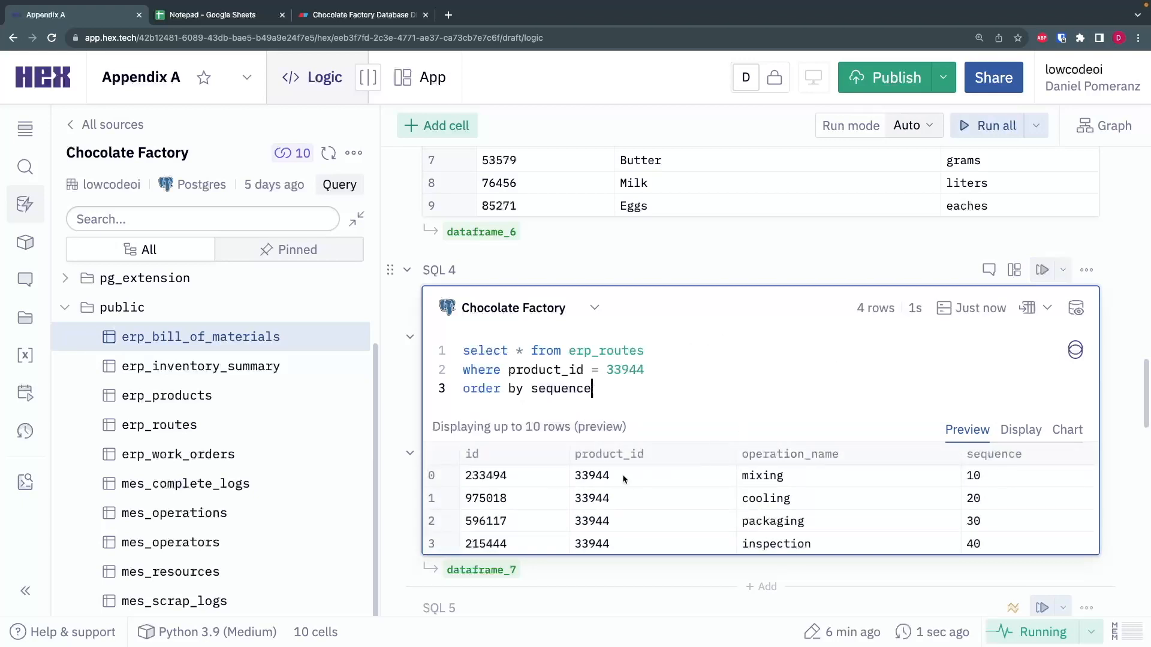
- Examine the operation_name column and the order of the operations in the filtered route results
double_click(764, 499)
double_click(768, 520)
double_click(773, 541)
left_click(768, 406)
left_click_drag(742, 455, 816, 548)
left_click(817, 548)
double_click(781, 453)
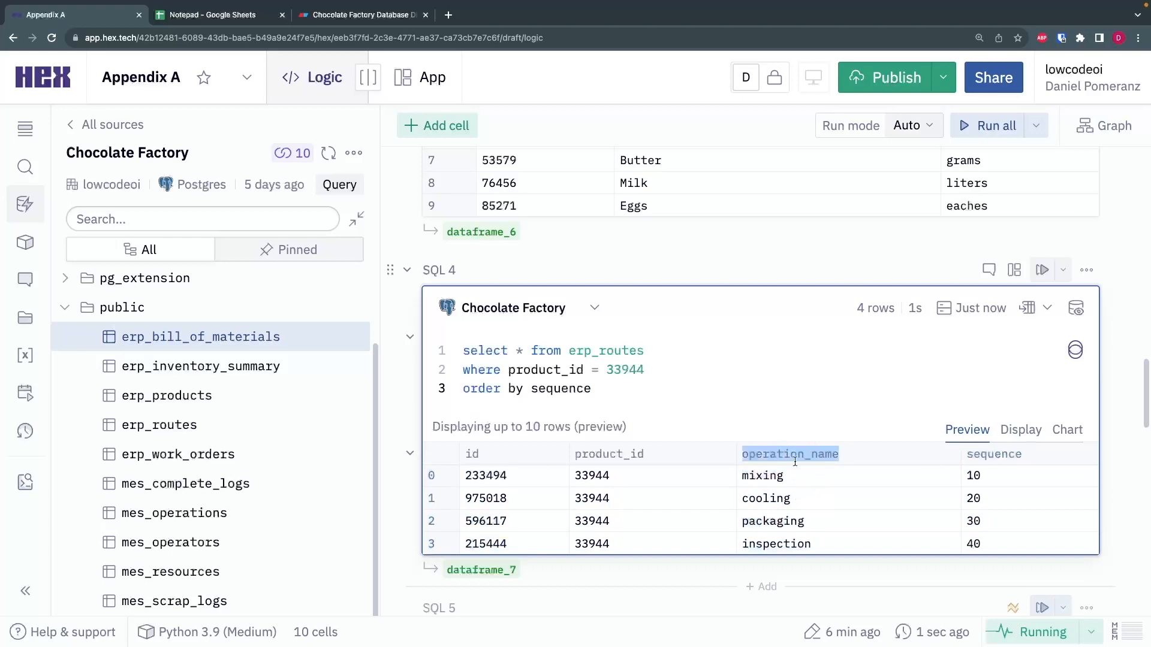
- Run the SQL 5 query that selects everything from erp_work_orders and view its preview rows
scroll(788, 489, "down", 5)
left_click(714, 396)
key("super+Return")
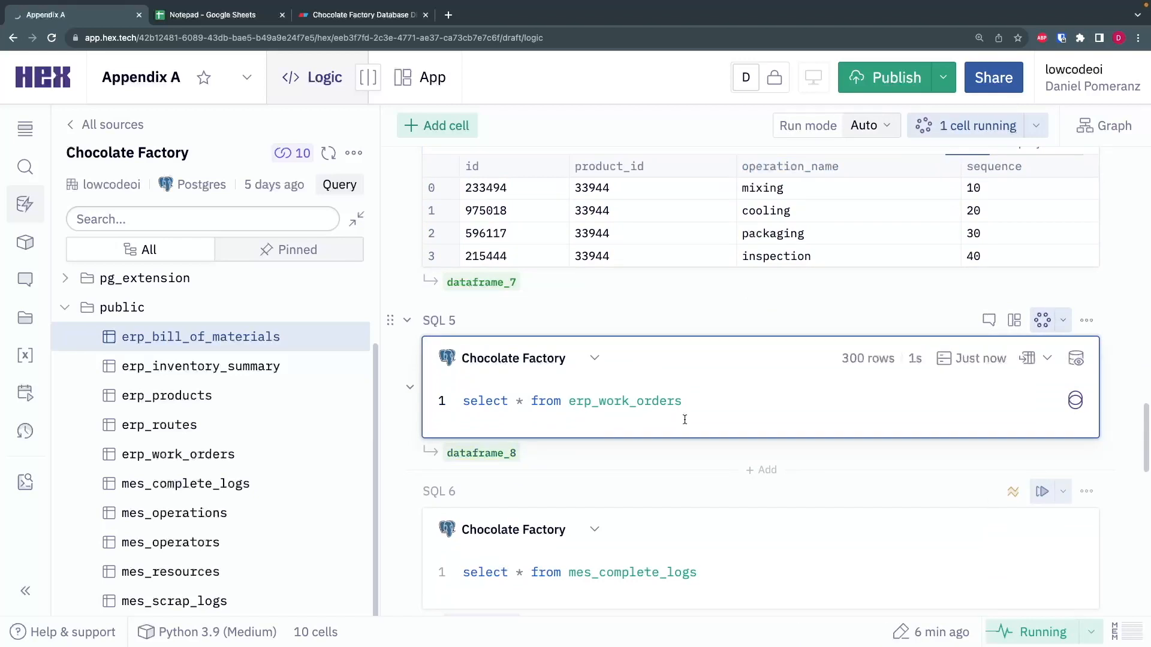
scroll(690, 400, "down", 1)
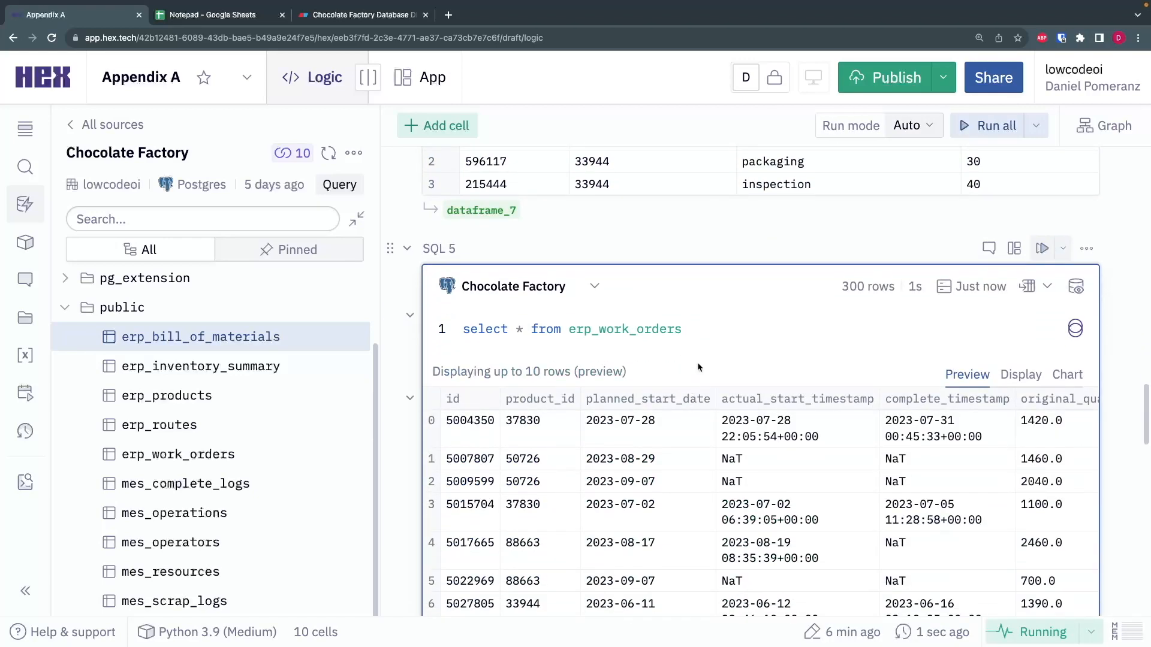
scroll(703, 341, "down", 2)
scroll(701, 337, "down", 2)
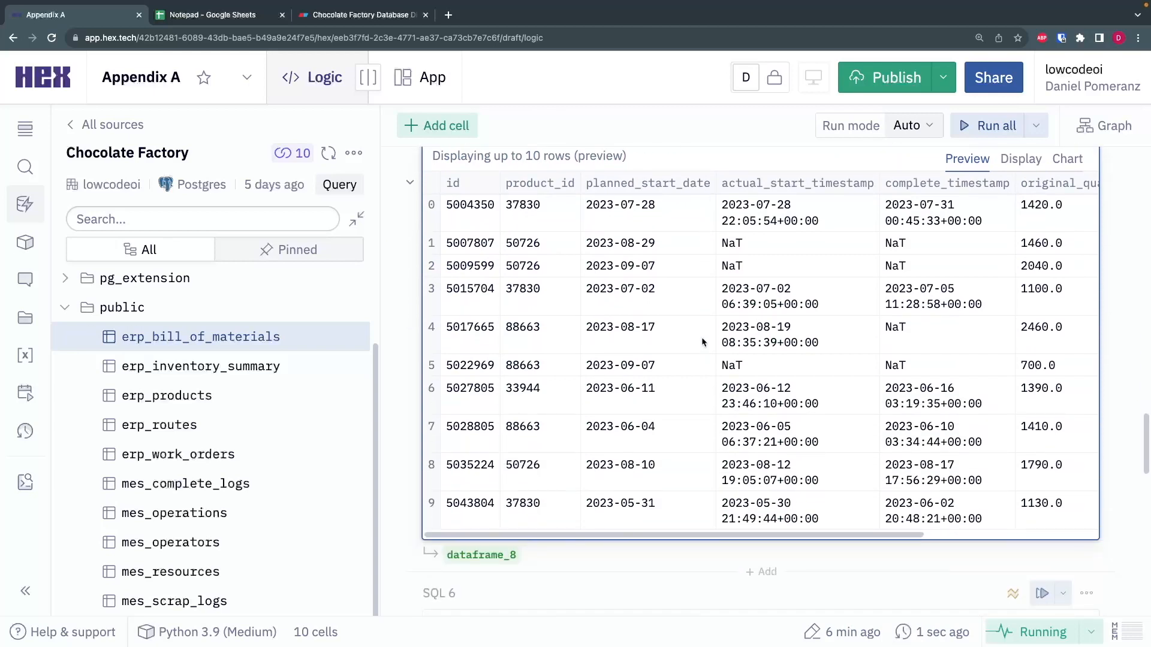
- Examine the first work order's id, product_id, planned start date and actual start timestamp in the erp_work_orders results
scroll(696, 383, "up", 1)
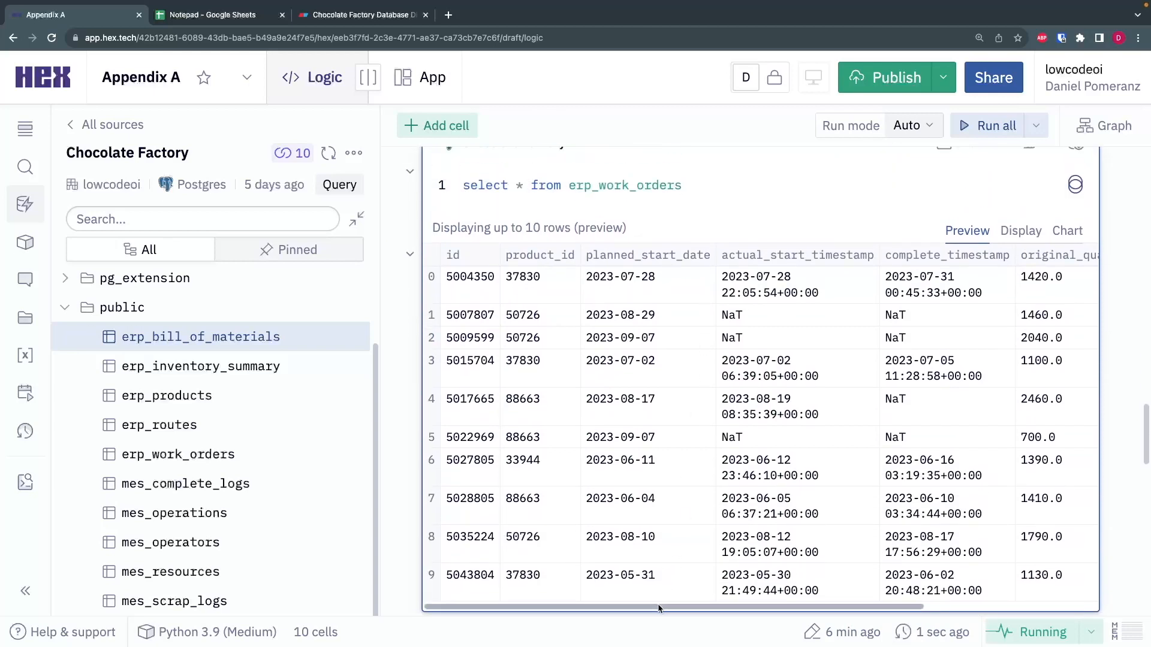
left_click_drag(658, 609, 623, 605)
double_click(465, 277)
double_click(523, 276)
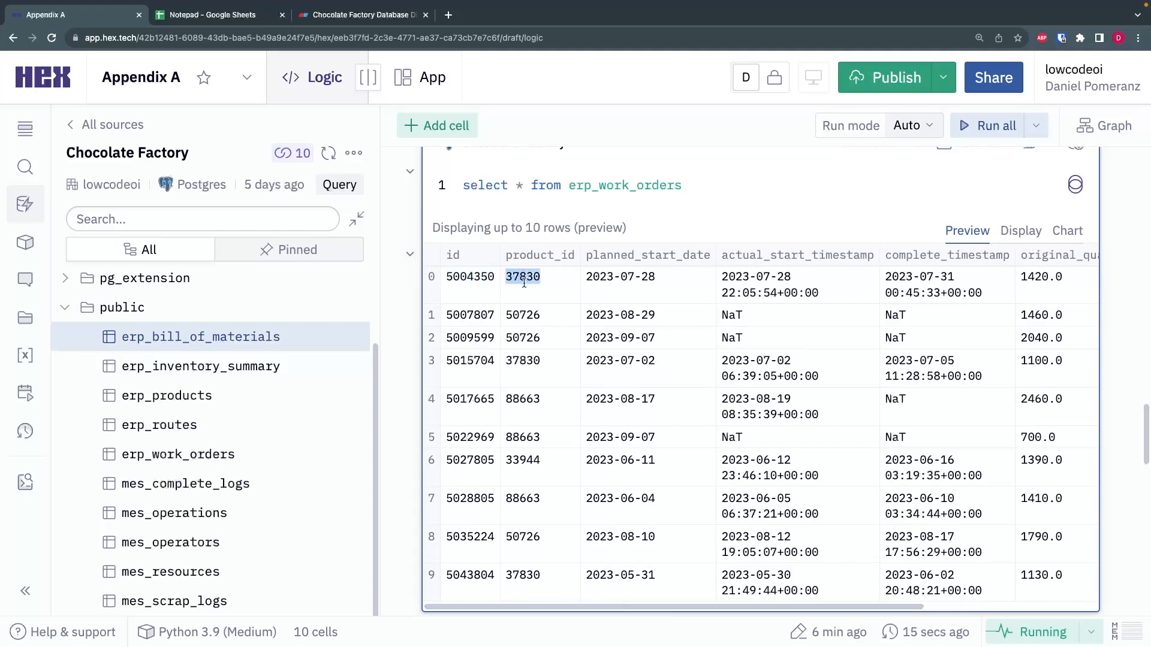
left_click_drag(617, 608, 699, 614)
double_click(525, 276)
left_click(620, 276)
left_click_drag(613, 276, 707, 293)
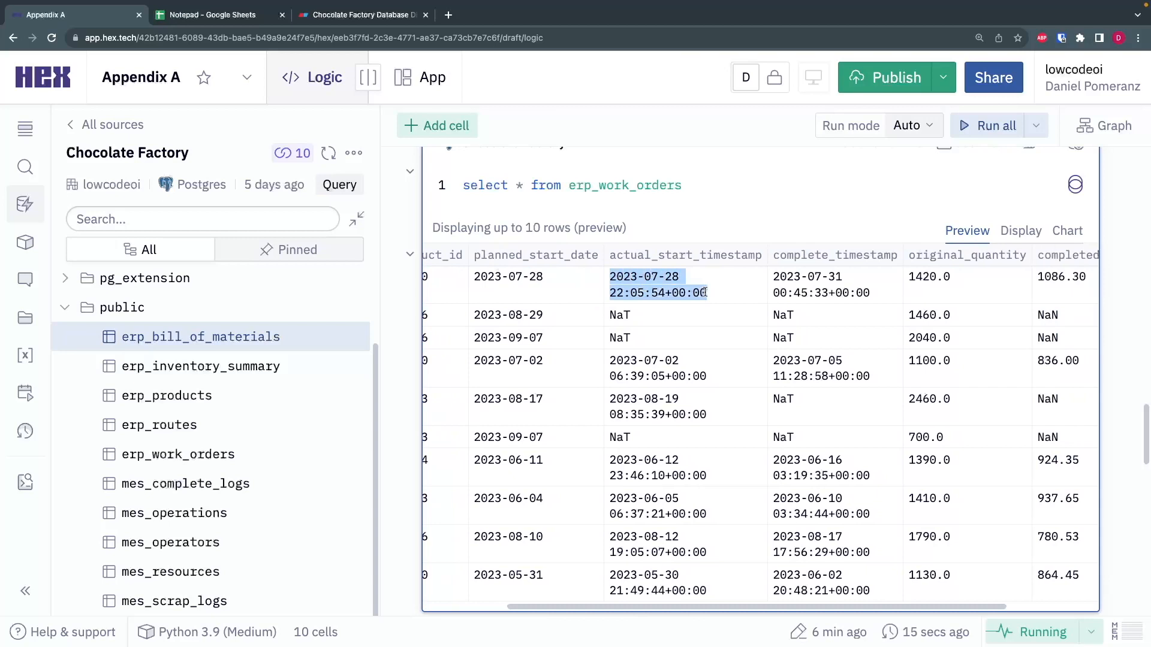
left_click(707, 293)
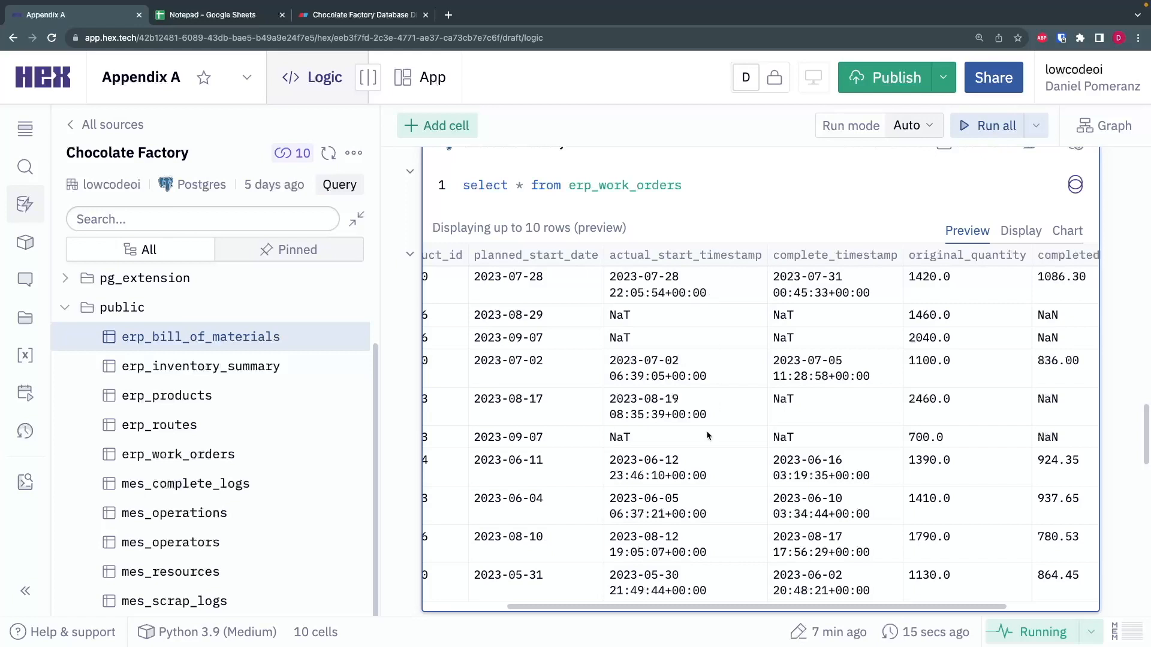
- Compare the actual_start_timestamp and complete_timestamp values of the completed, unstarted and in-progress work orders
scroll(703, 604, "right", 2)
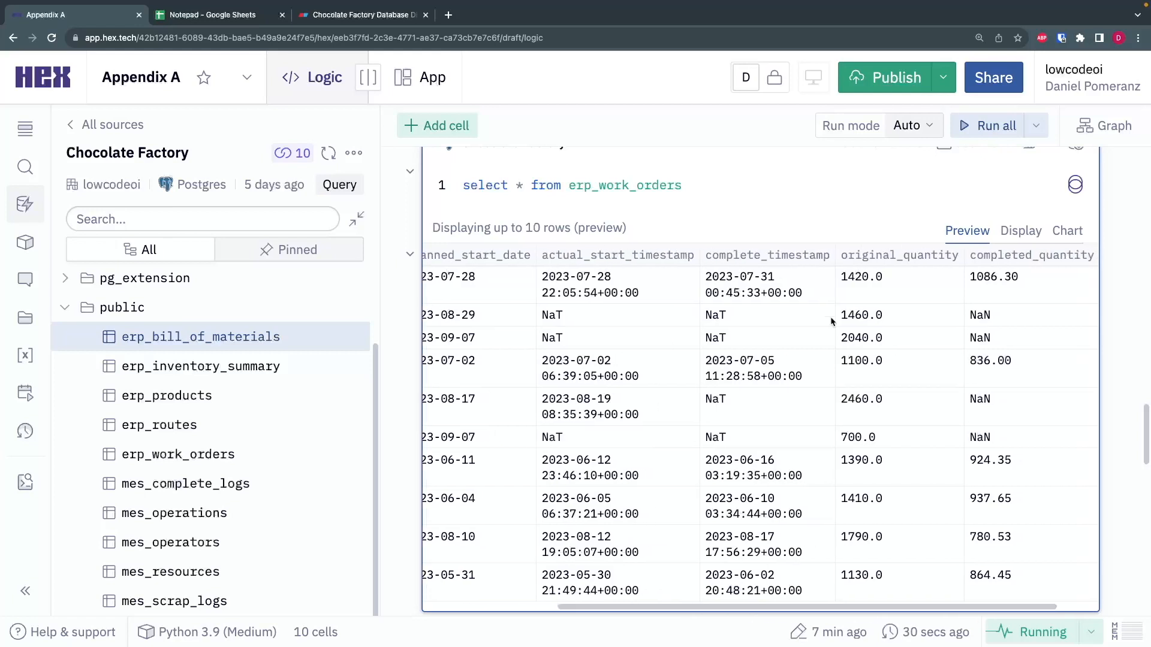
left_click_drag(805, 295, 726, 261)
left_click(721, 259)
left_click_drag(543, 314, 590, 318)
left_click(689, 322)
double_click(470, 313)
left_click(565, 315)
left_click_drag(652, 419, 520, 398)
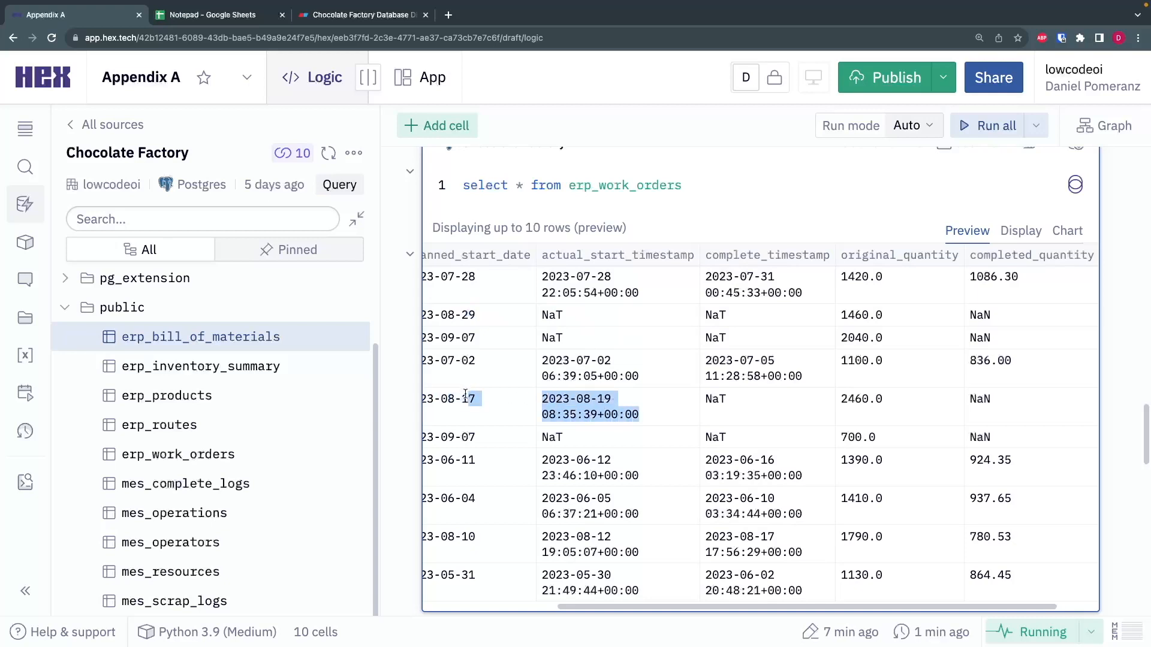
left_click(504, 400)
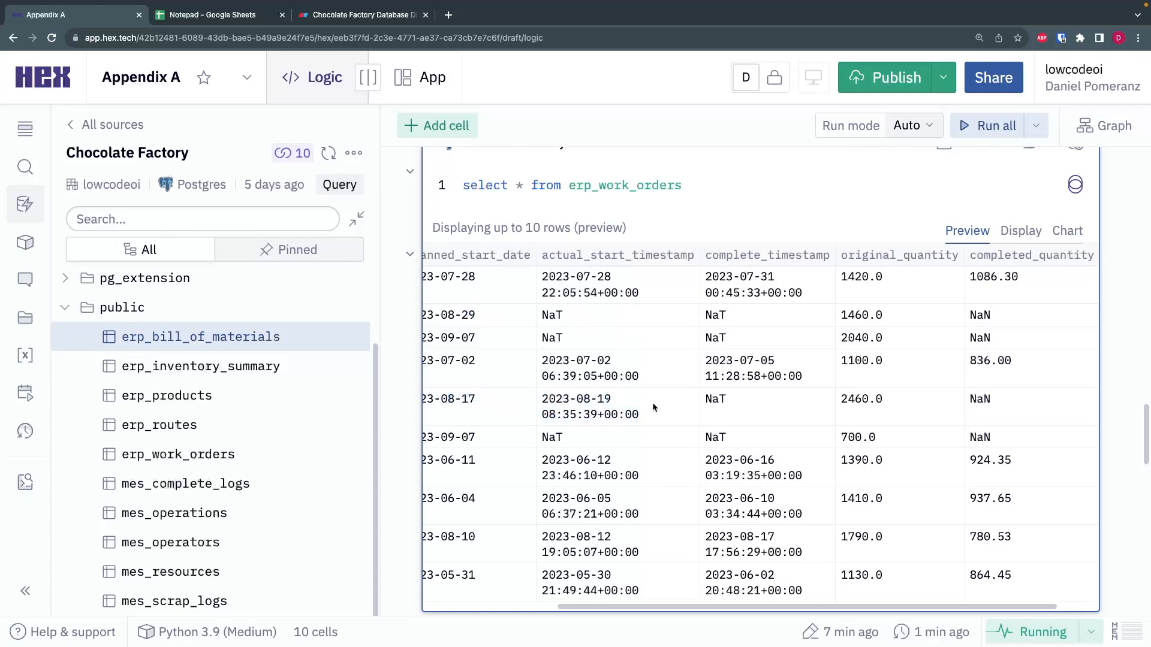
left_click_drag(711, 399, 729, 401)
left_click(736, 408)
- Compare the original_quantity and completed_quantity of the first work order in the erp_work_orders results
left_click_drag(859, 607, 917, 611)
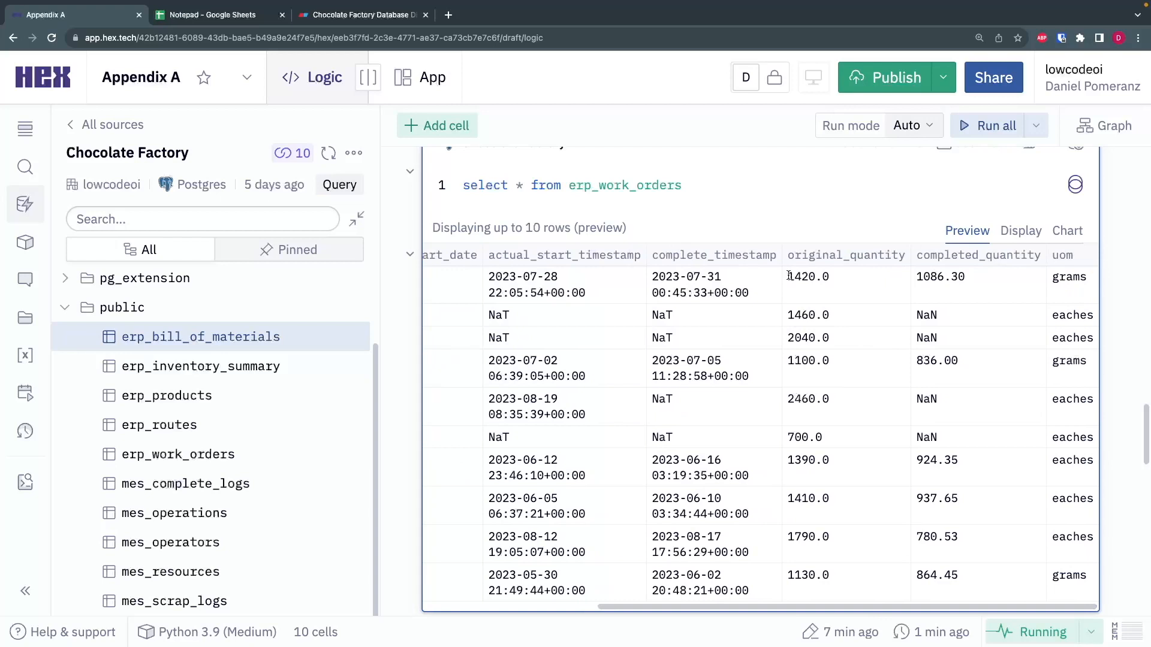
left_click_drag(788, 277, 831, 277)
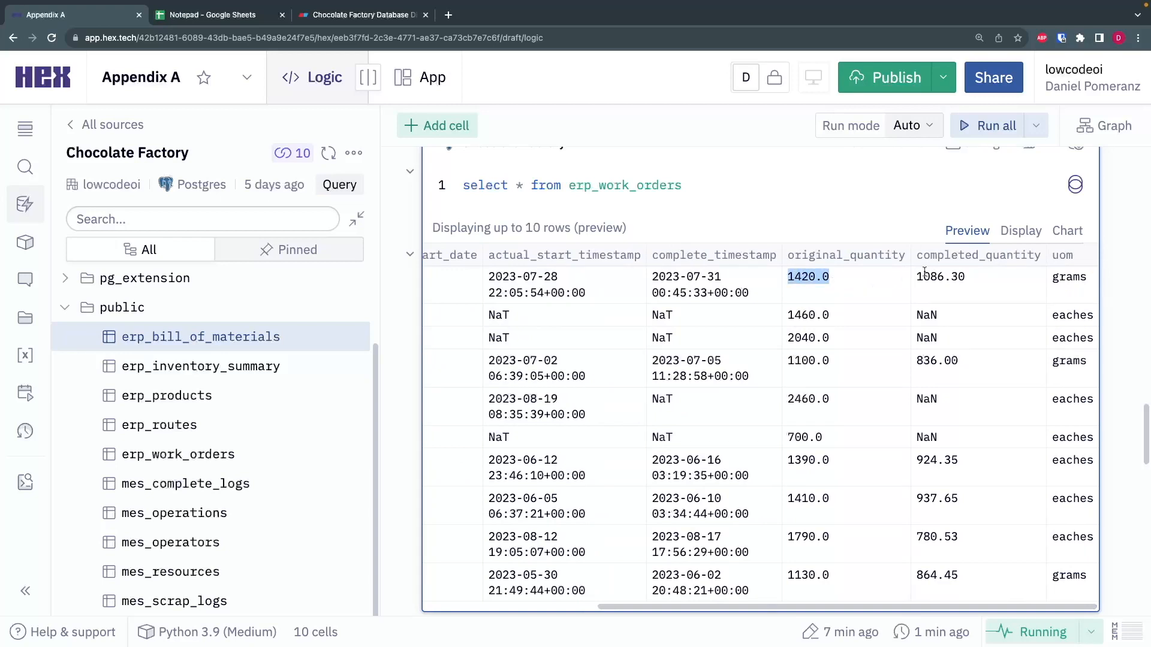
left_click_drag(919, 275, 966, 275)
left_click(966, 275)
left_click_drag(930, 606, 684, 606)
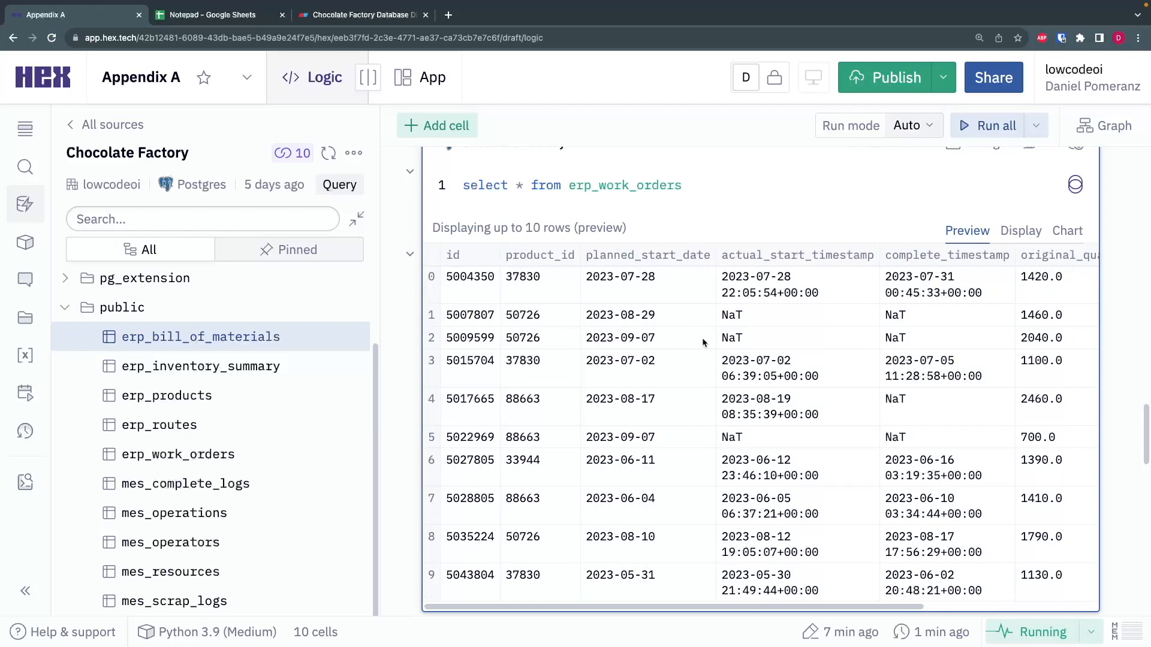
- Run the SQL 6 query that selects everything from mes_complete_logs
scroll(670, 274, "down", 6)
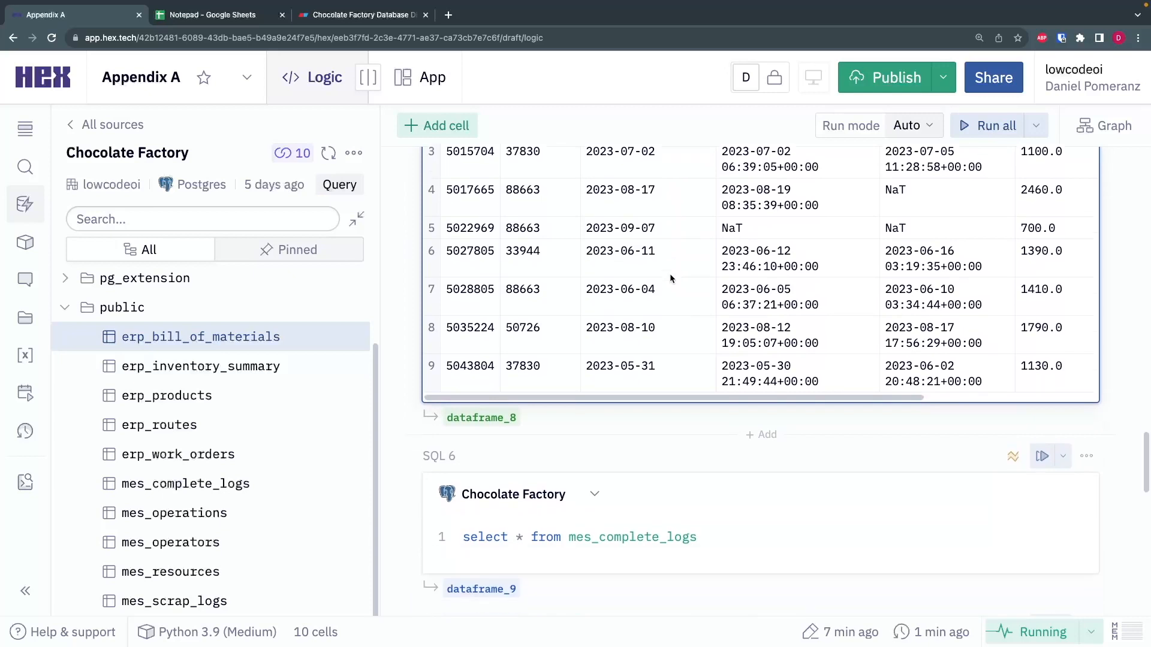
left_click(711, 386)
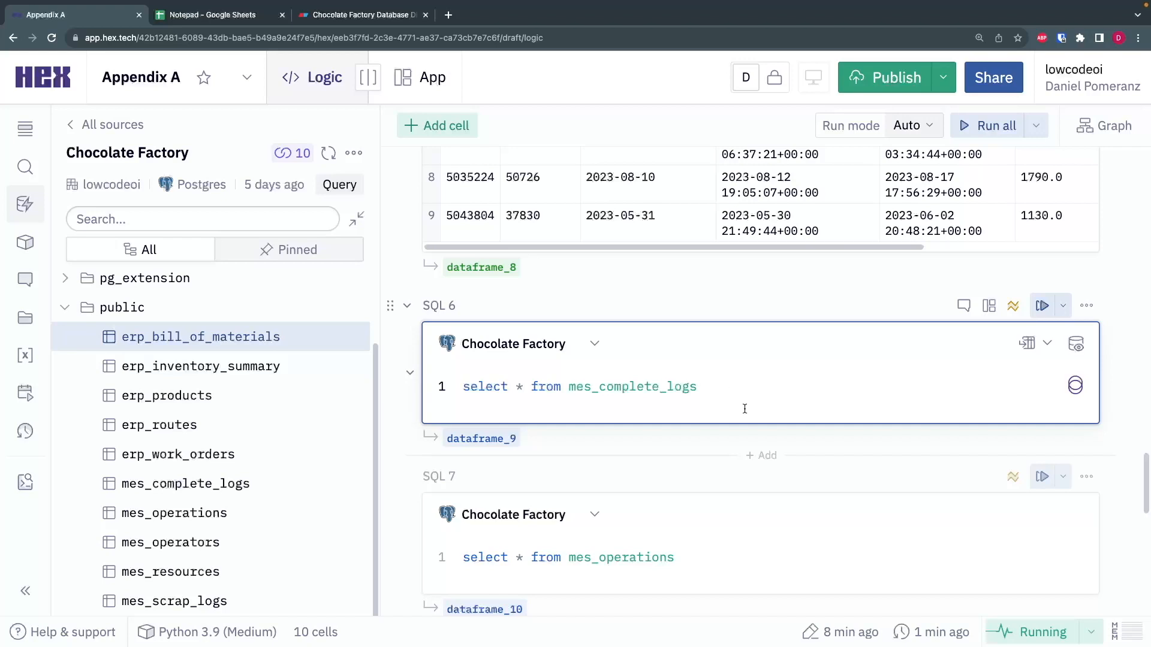
scroll(678, 328, "down", 2)
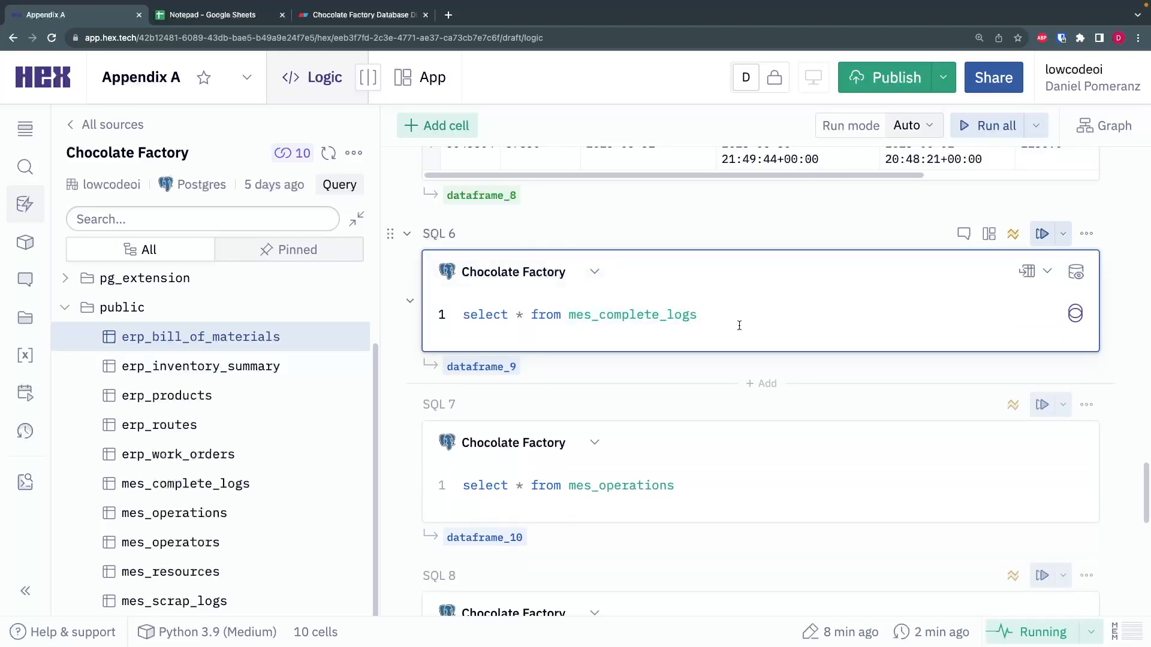
key("super+Return")
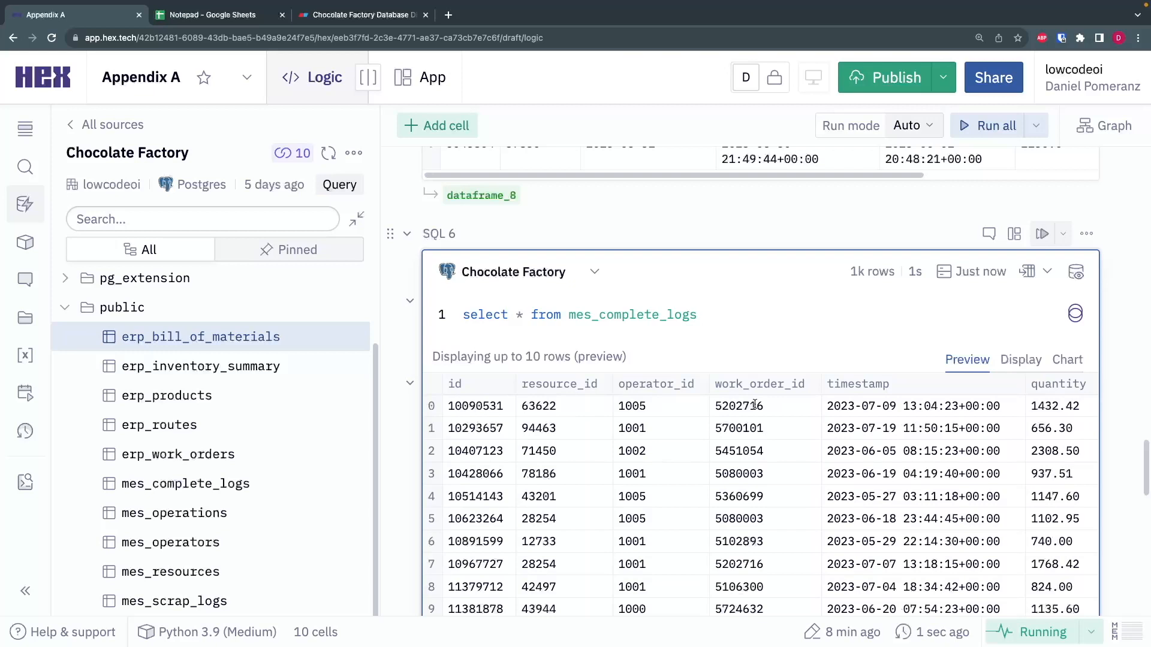
- Filter the mes_complete_logs query to the work_order_id in the first preview row, order it by timestamp, and run it
key("Return")
type("w")
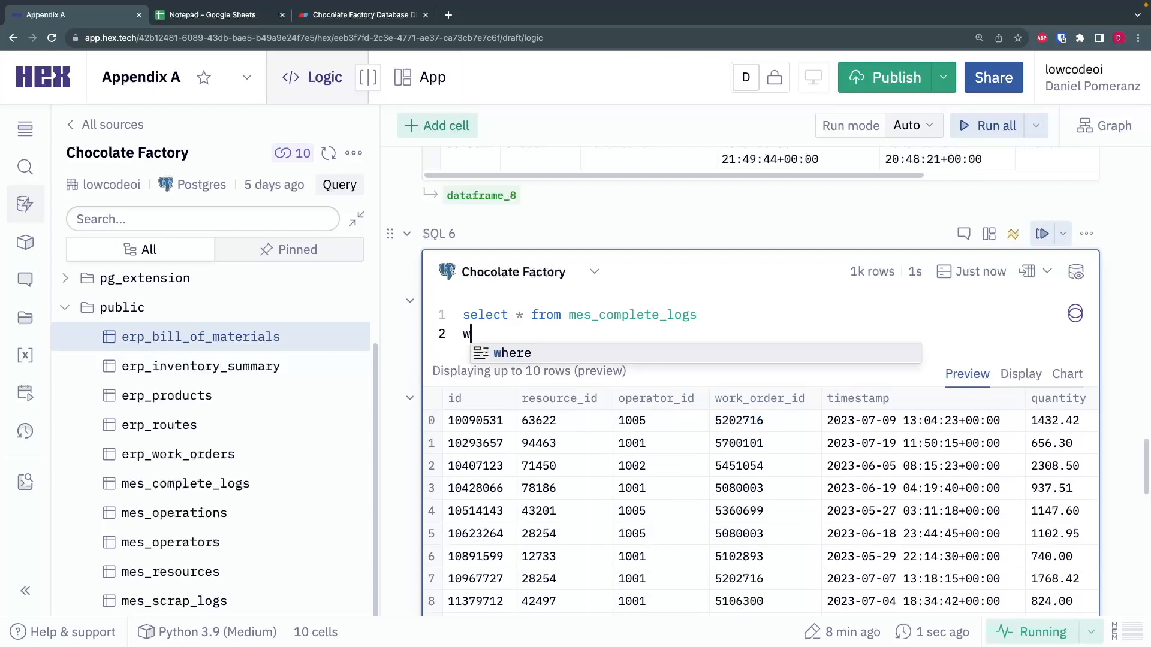
type("here work_order_id =")
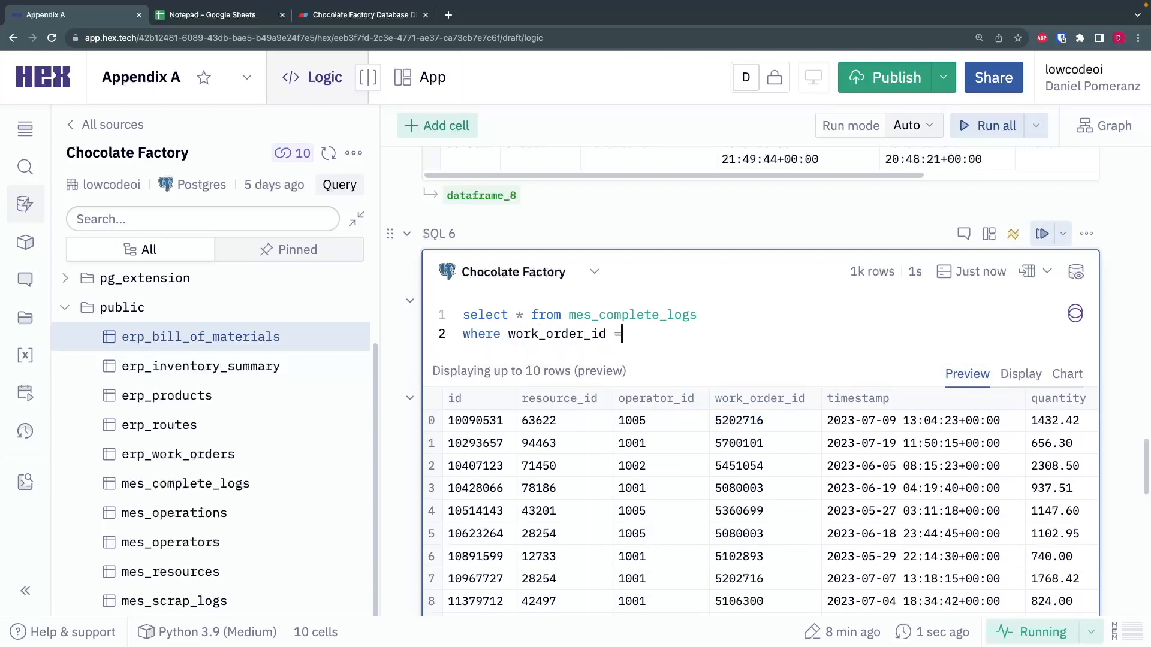
type("5202716")
key("Return")
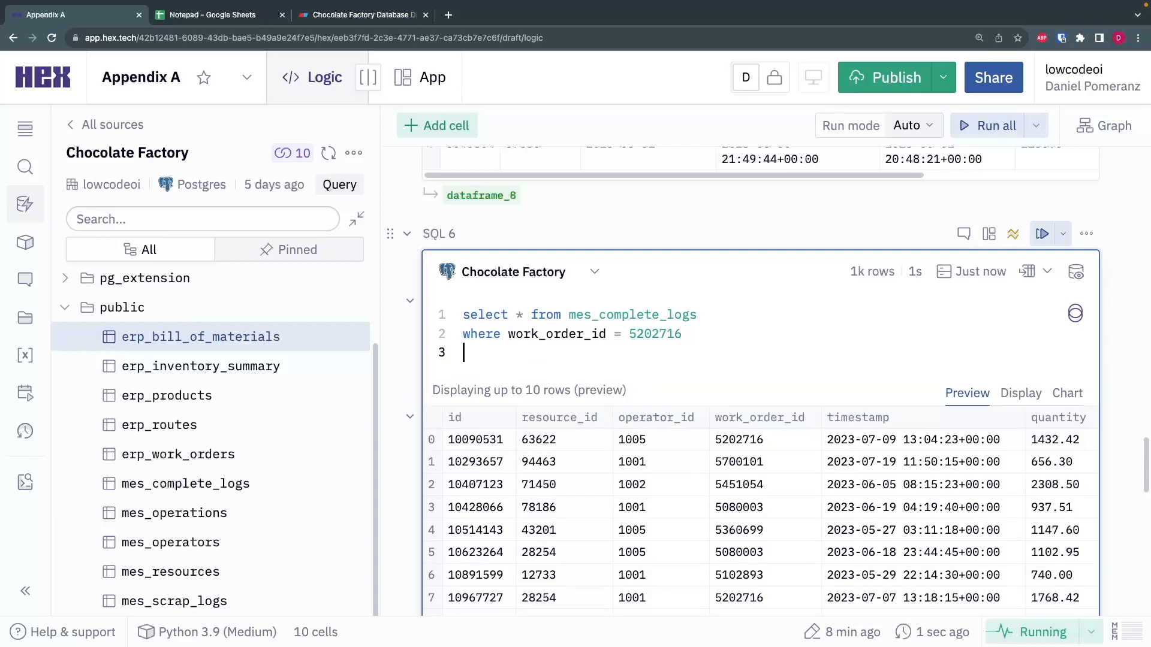
type("order by timestamp")
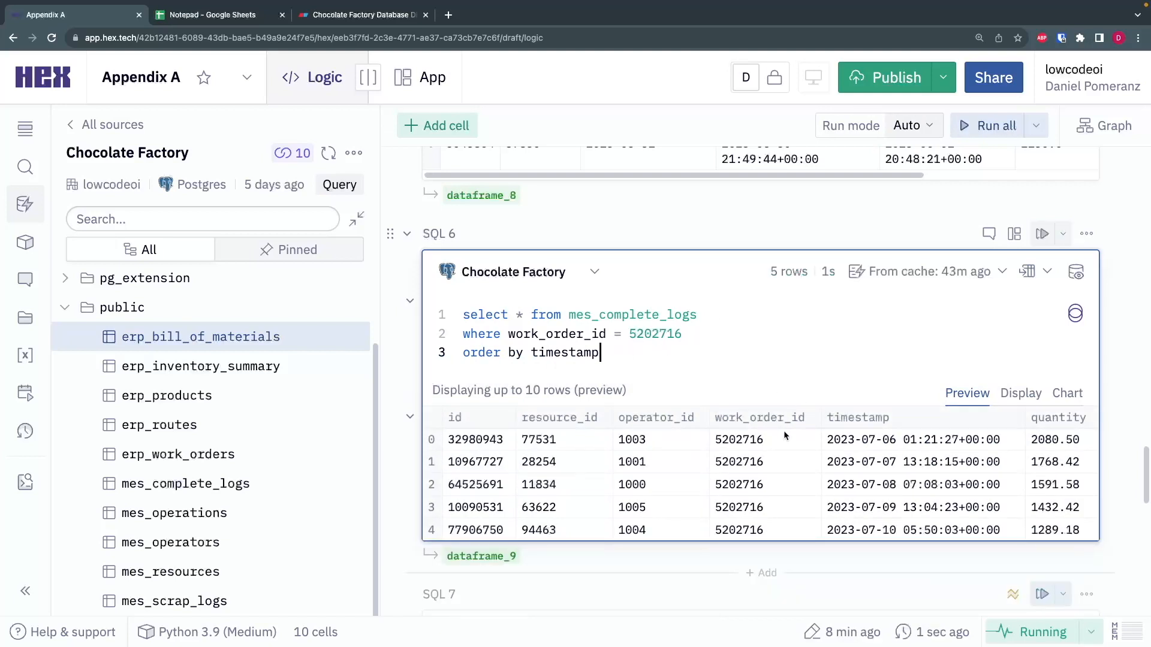
- Examine how the logged quantity changes across the filtered work order's completion logs, and glance back at the erp_work_orders results
left_click(694, 334)
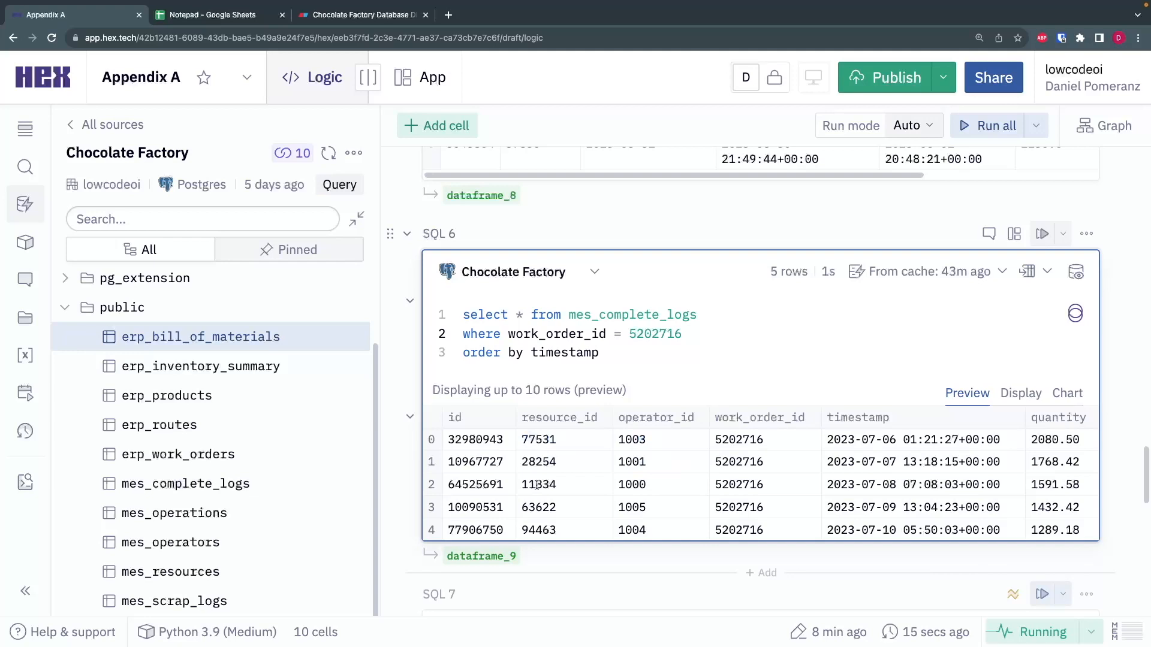
left_click_drag(1035, 440, 1083, 488)
left_click(1082, 499)
scroll(1015, 444, "up", 6)
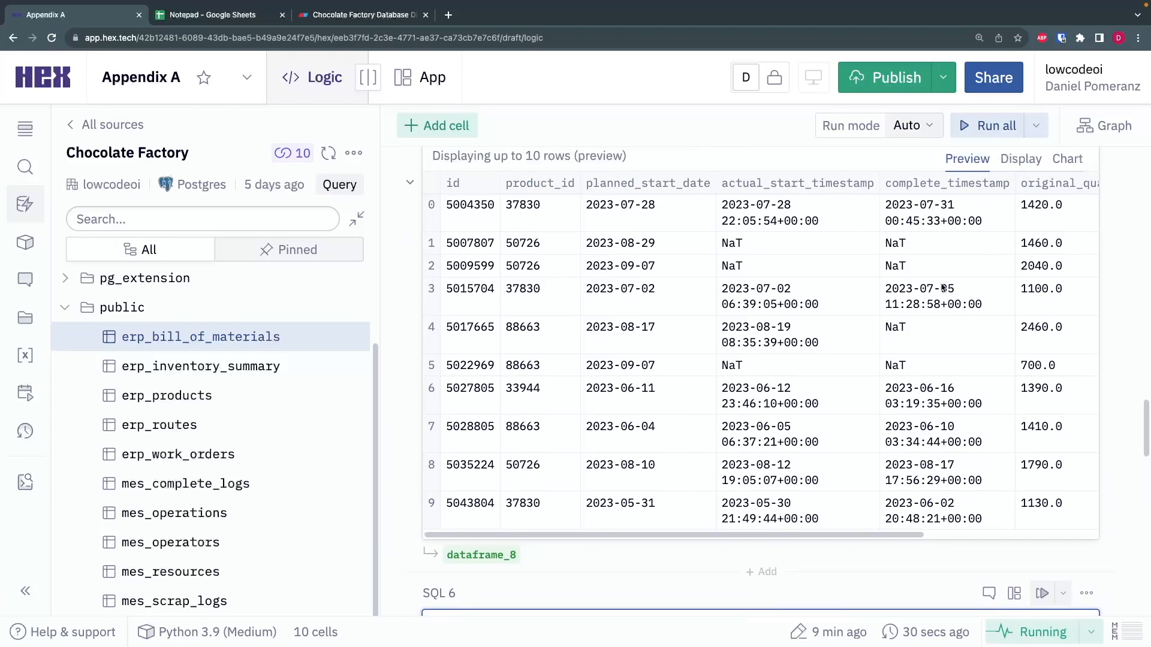
scroll(847, 284, "down", 10)
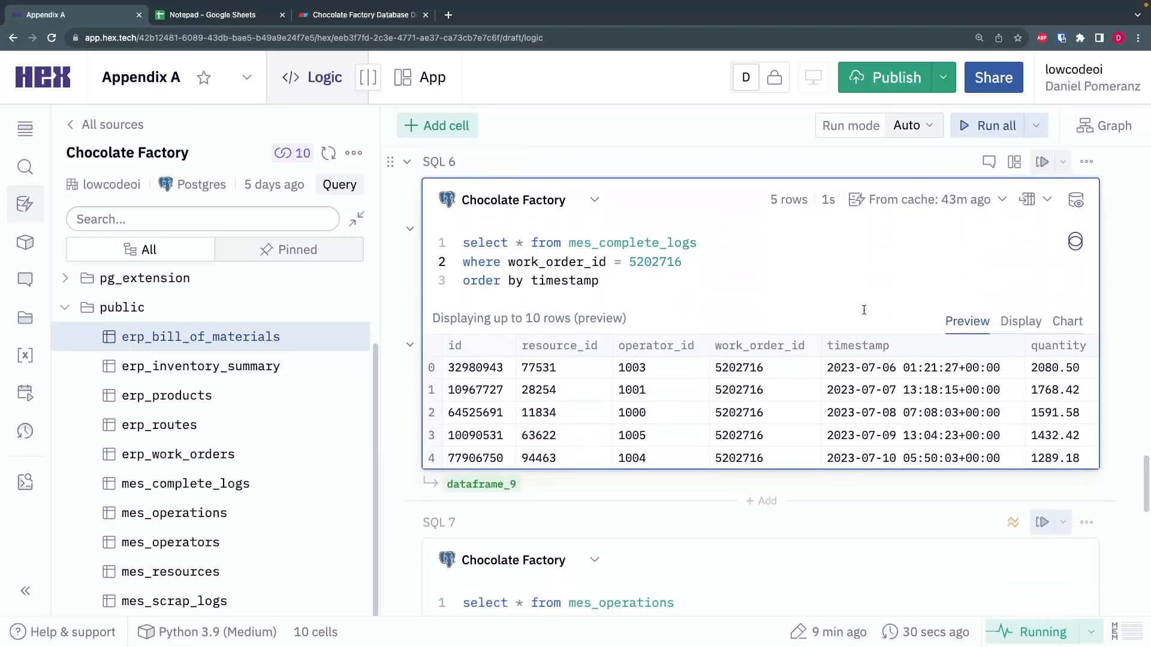
- Run the SQL 7 query that selects everything from mes_operations and view its preview rows
left_click(726, 458)
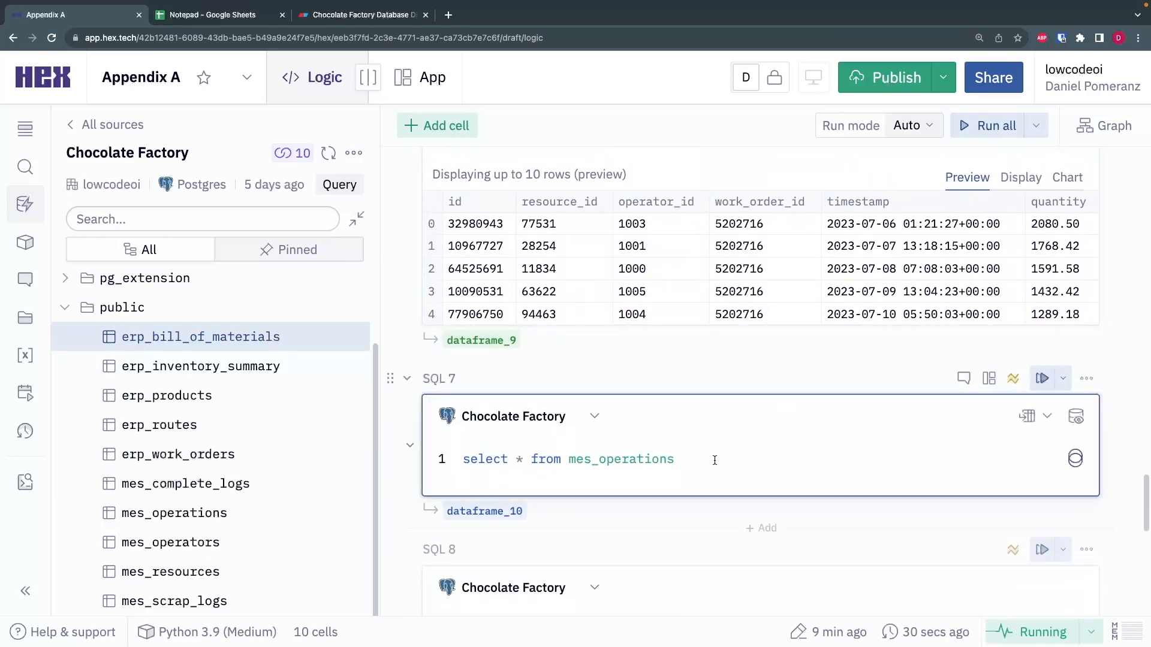
key("Return")
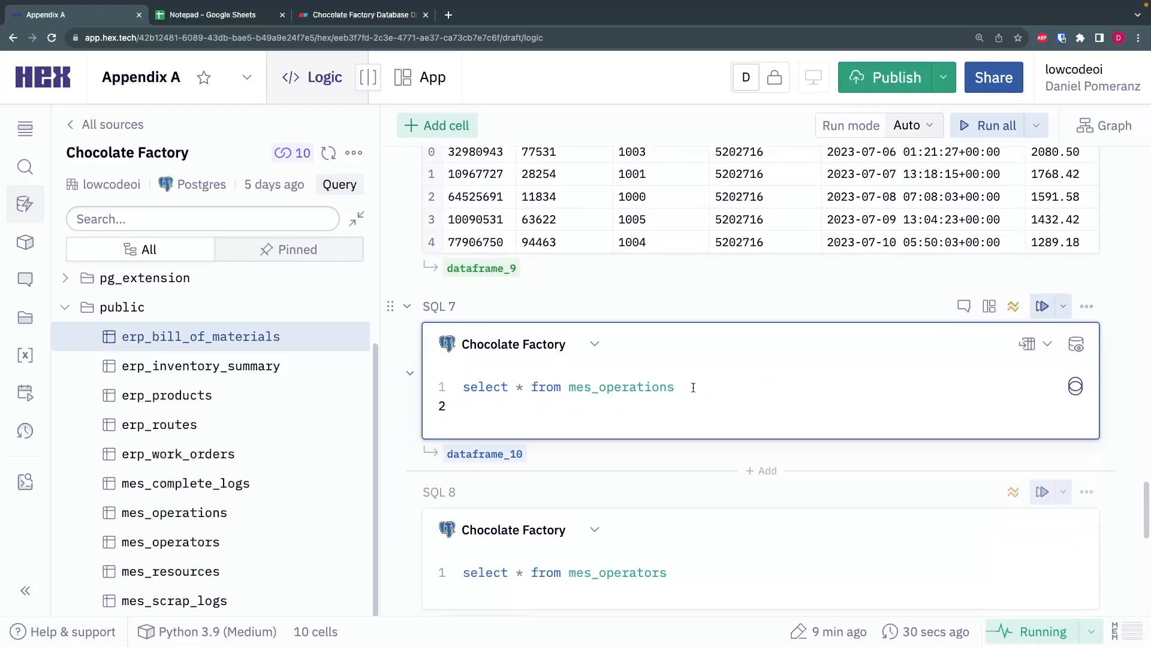
scroll(680, 402, "up", 2)
scroll(702, 462, "down", 2)
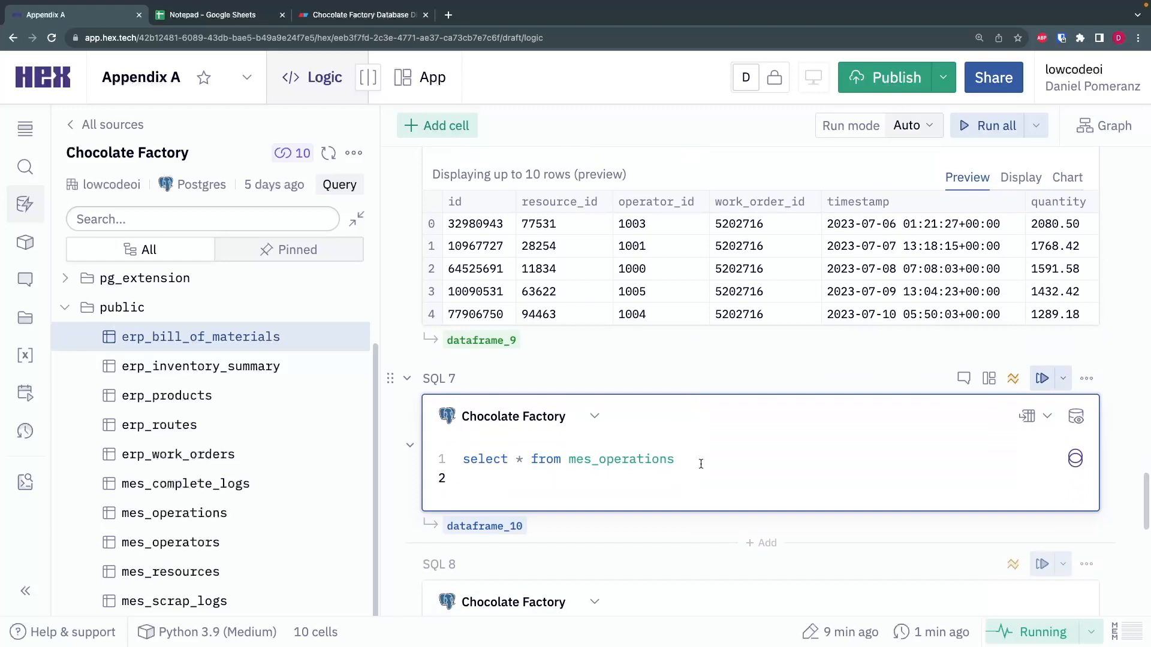
key("BackSpace")
key("super+Return")
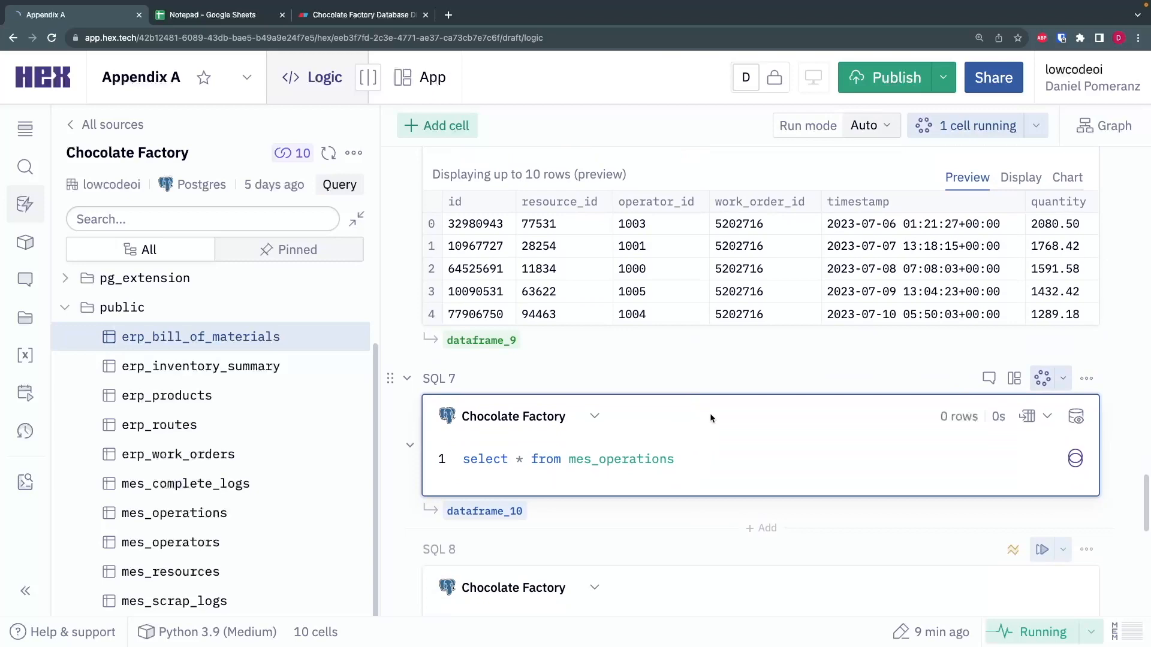
scroll(707, 401, "down", 2)
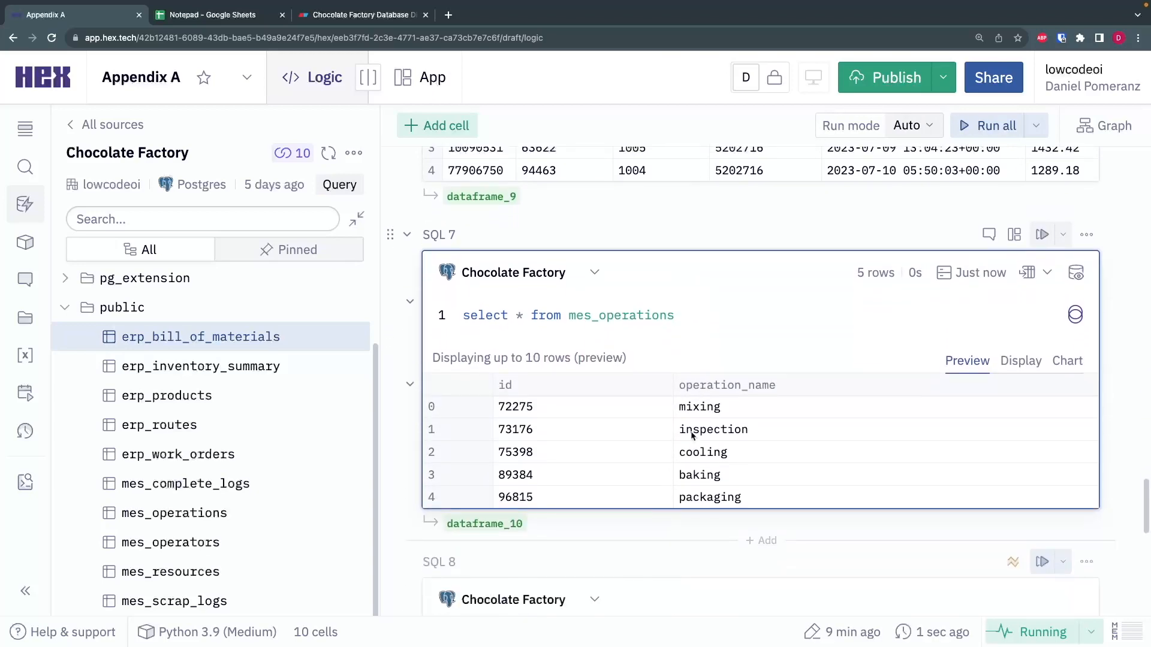
- Compare the operation_name values in the filtered erp_routes results with the ids and names in the mes_operations results
scroll(676, 479, "up", 15)
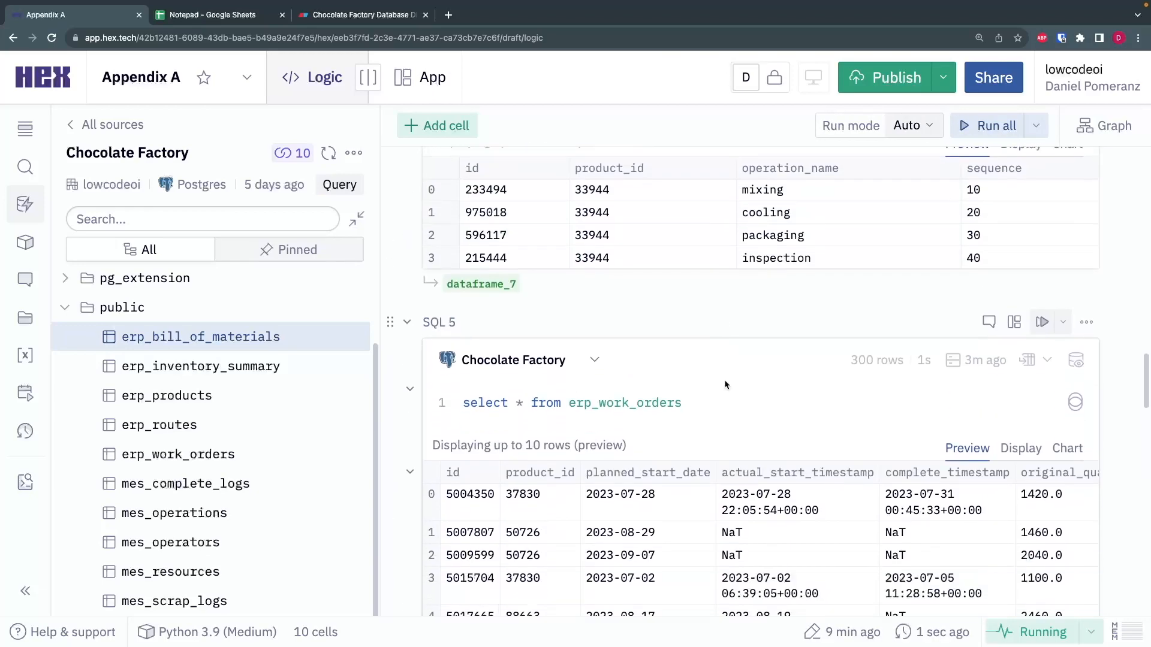
scroll(724, 383, "up", 4)
left_click_drag(811, 473, 749, 404)
left_click(752, 403)
scroll(808, 411, "down", 1)
scroll(809, 413, "down", 15)
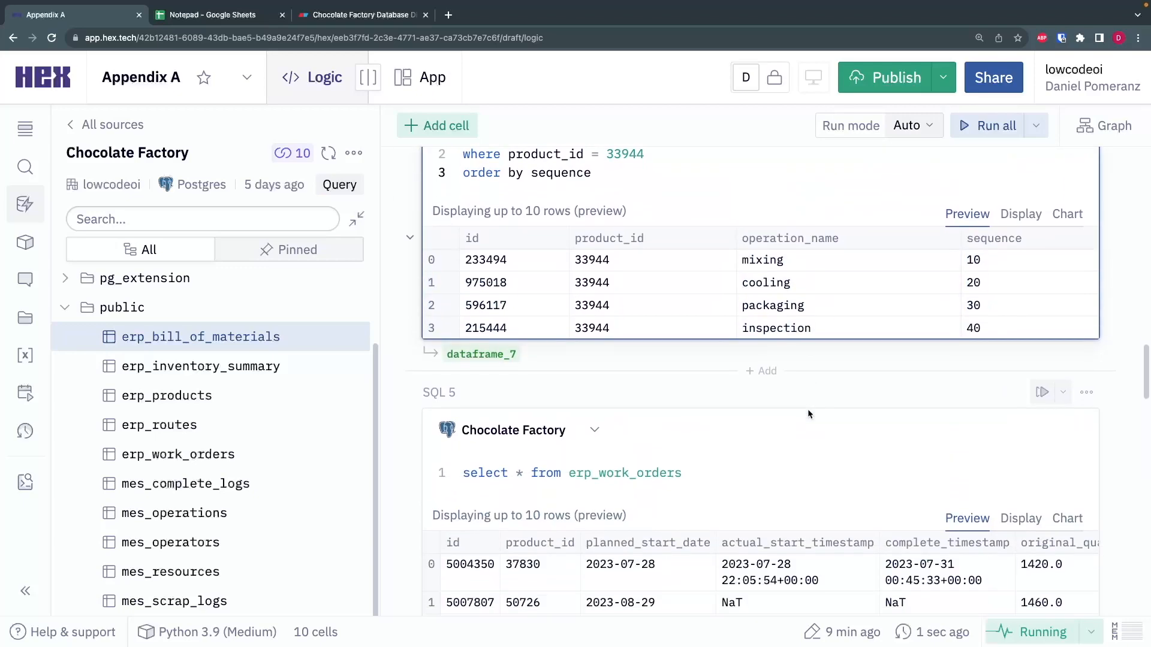
scroll(809, 411, "down", 2)
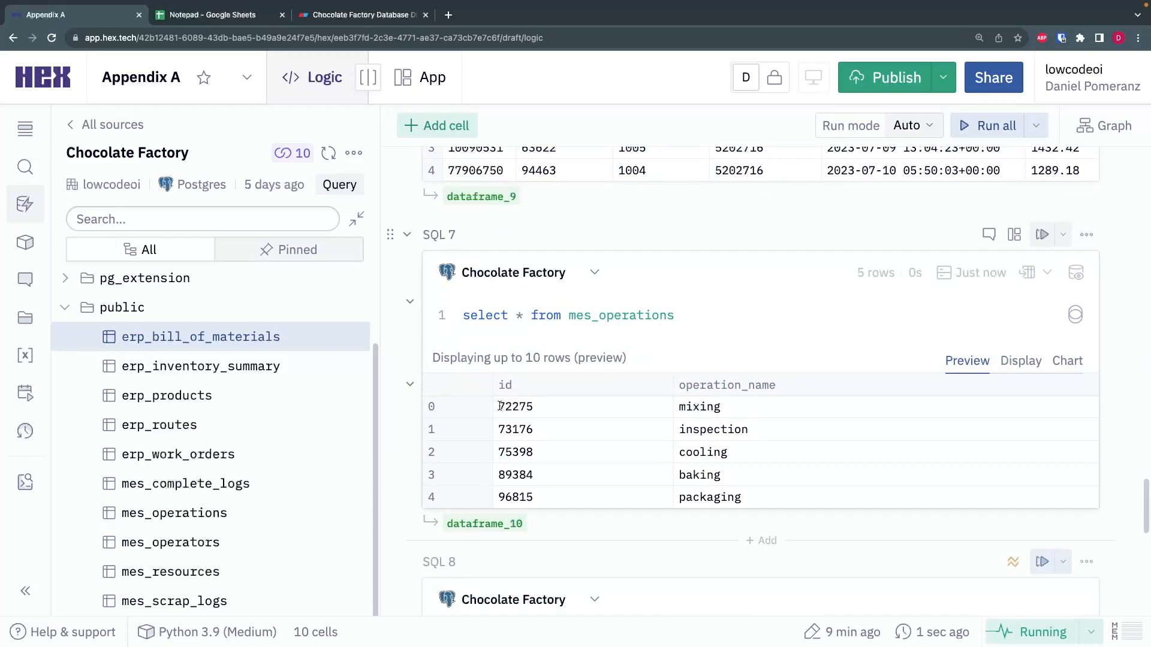
left_click(710, 430)
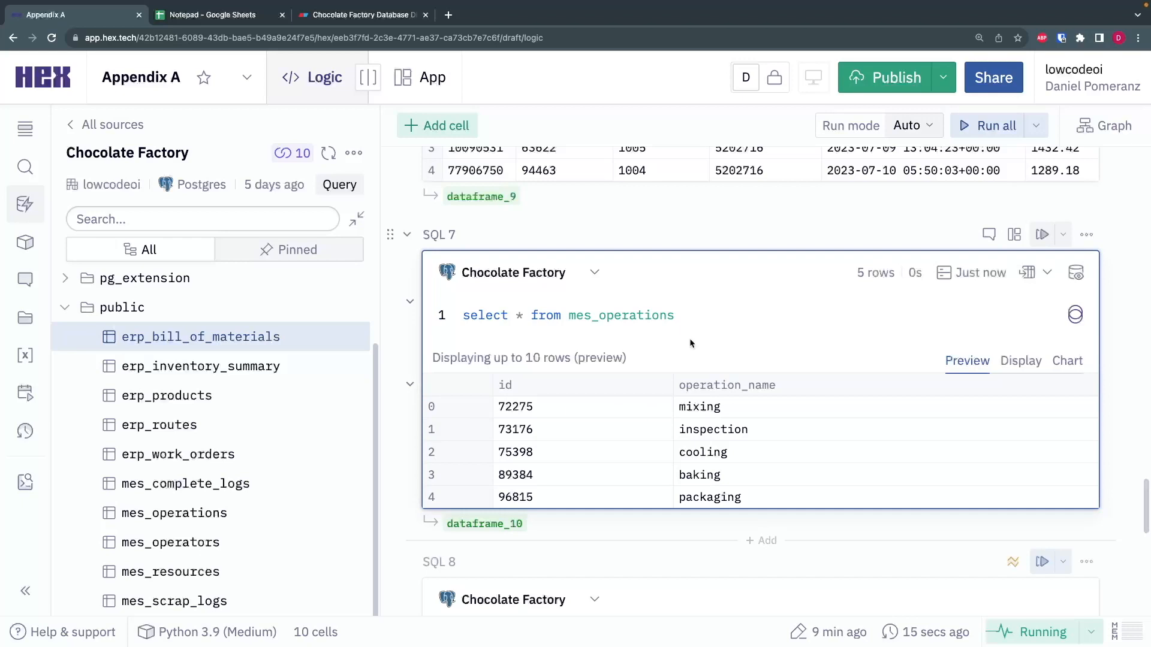
- Run the SQL 9 query that selects everything from mes_resources and view its preview rows
scroll(640, 314, "down", 4)
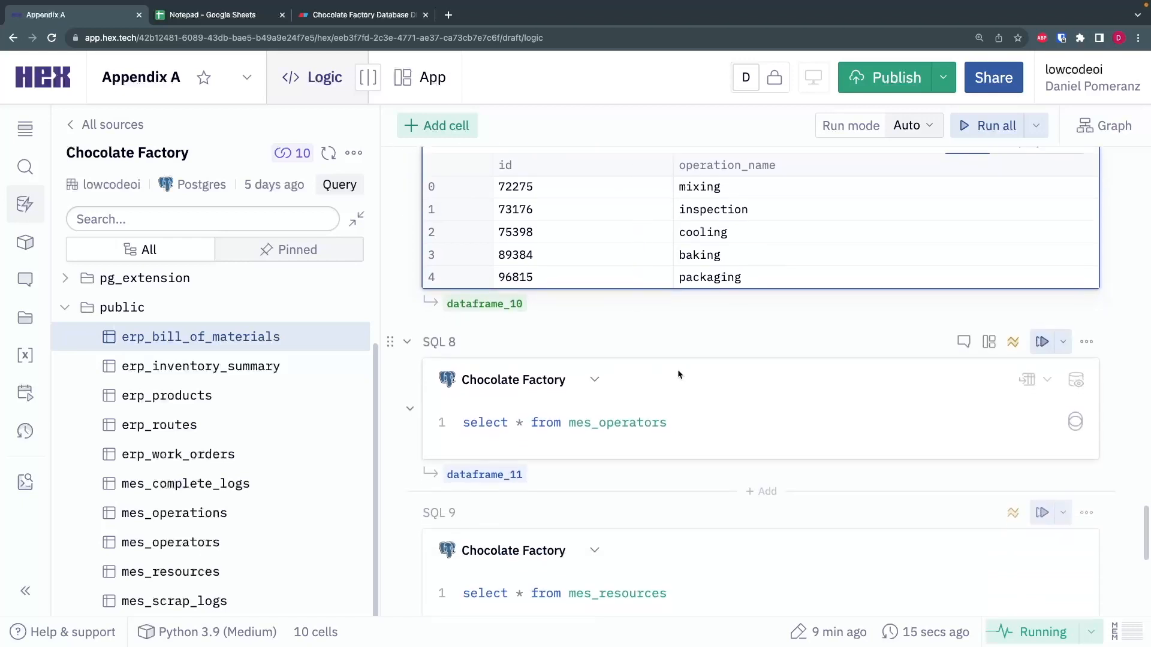
scroll(680, 396, "down", 3)
scroll(684, 381, "up", 8)
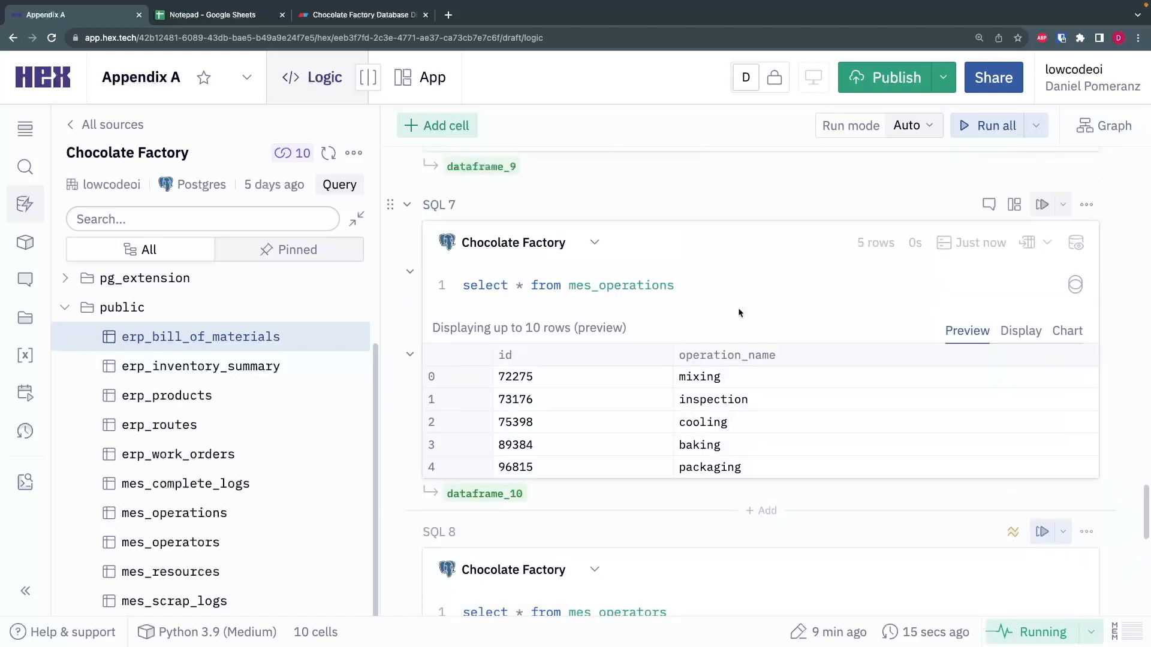
scroll(681, 301, "down", 7)
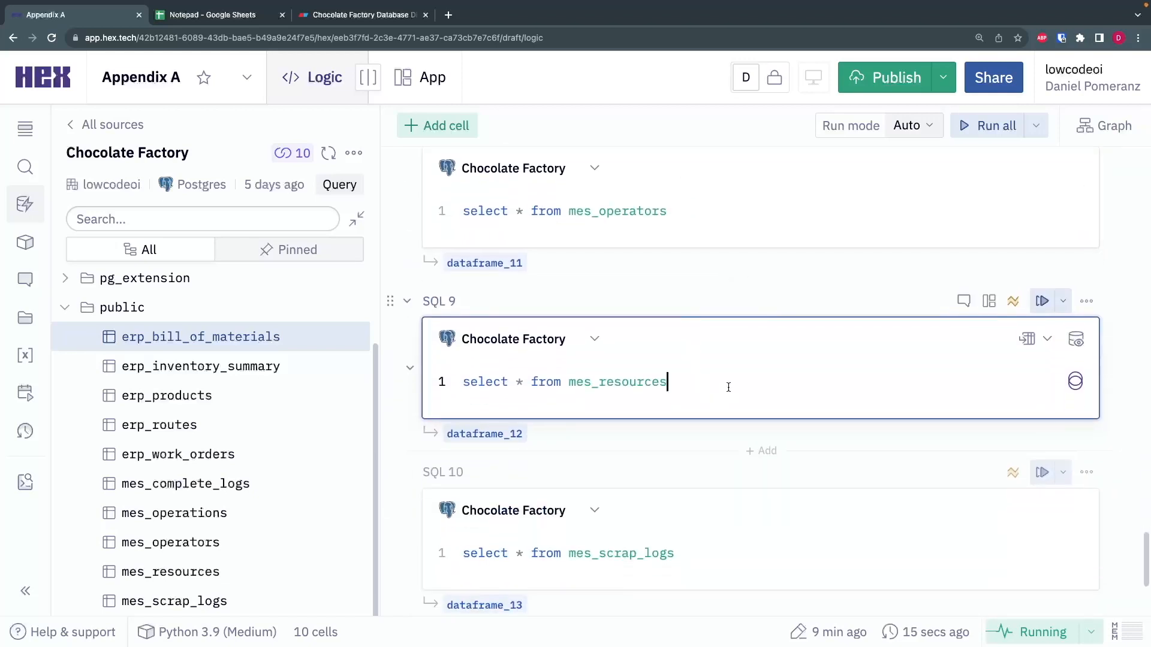
key("super+Return")
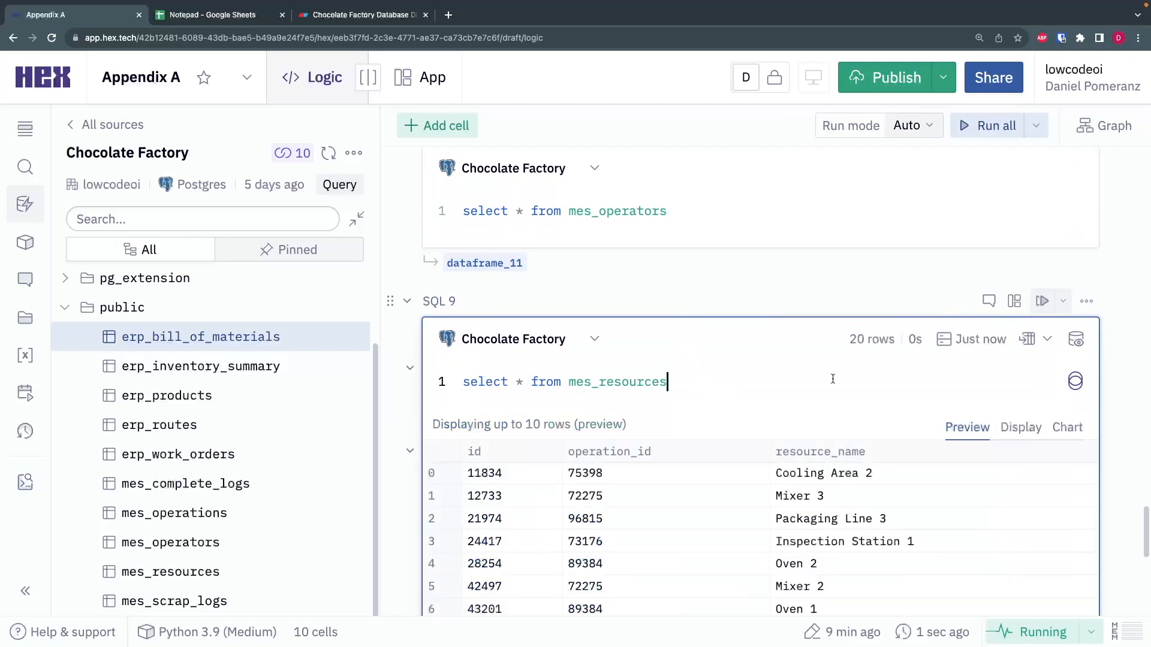
scroll(726, 318, "down", 1)
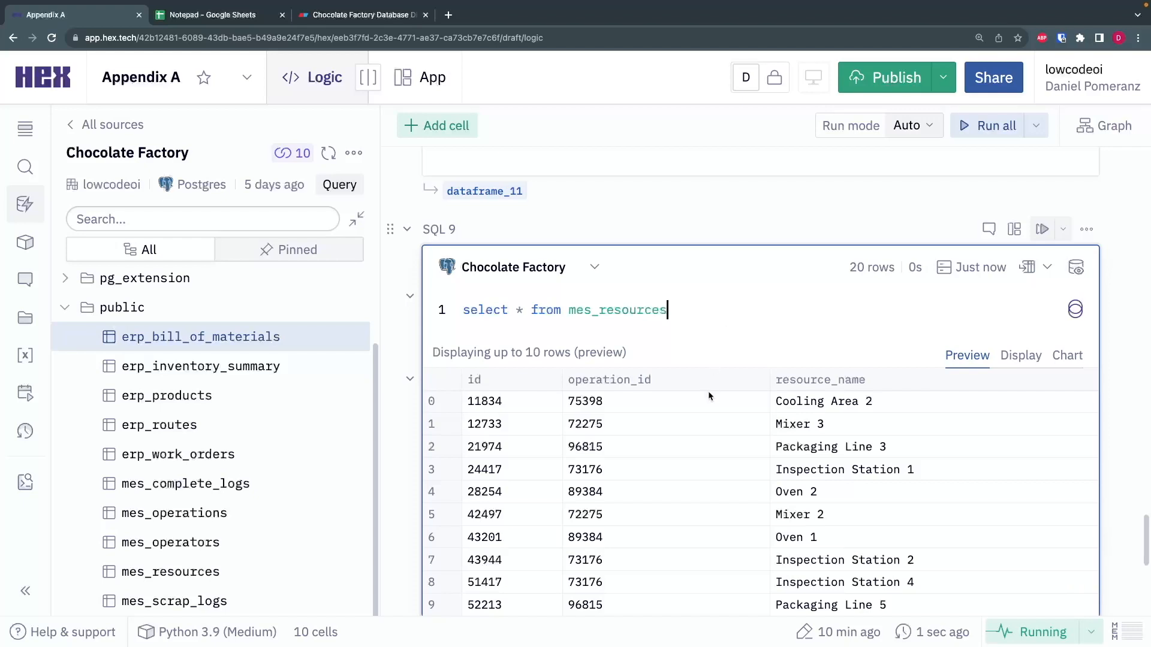
- Compare the mixing operation in the mes_operations results with the mixer entries under resource_name in the mes_resources results
scroll(710, 365, "down", 1)
scroll(708, 348, "up", 8)
scroll(702, 311, "up", 2)
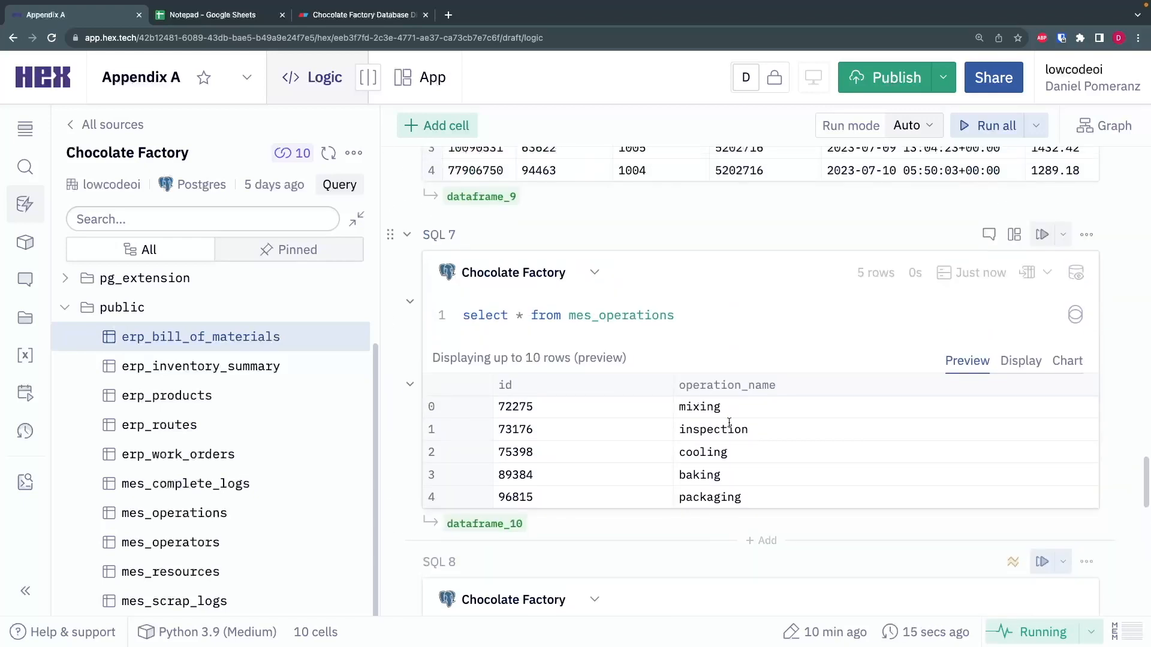
left_click_drag(678, 407, 742, 406)
scroll(744, 408, "down", 9)
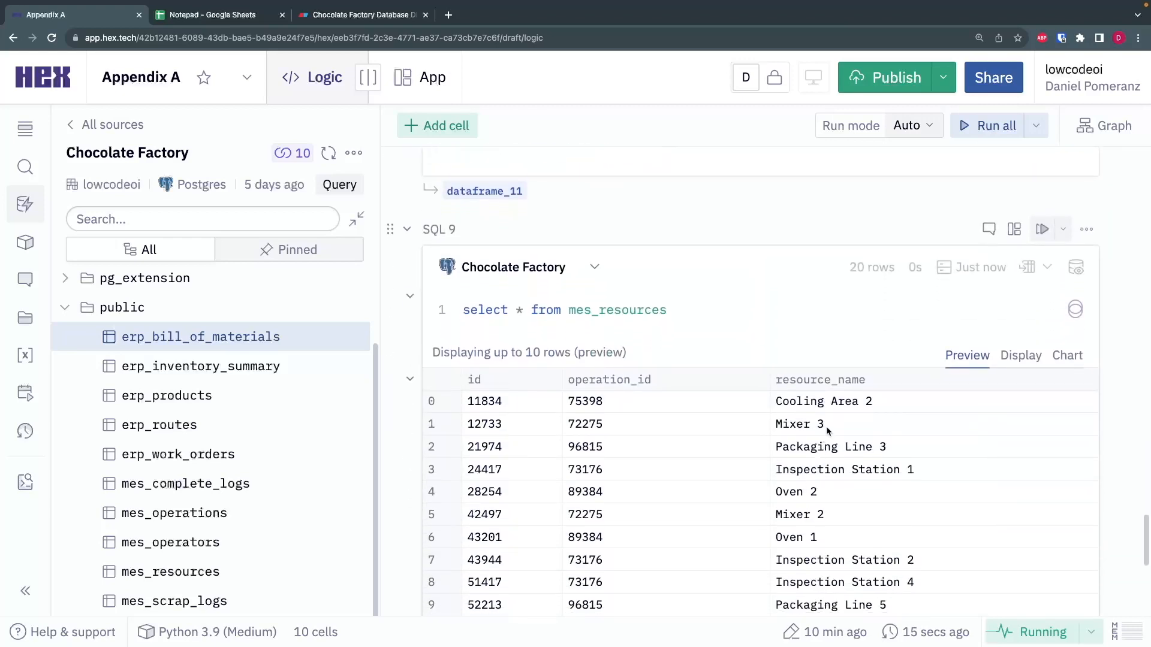
left_click_drag(826, 427, 776, 426)
left_click(853, 427)
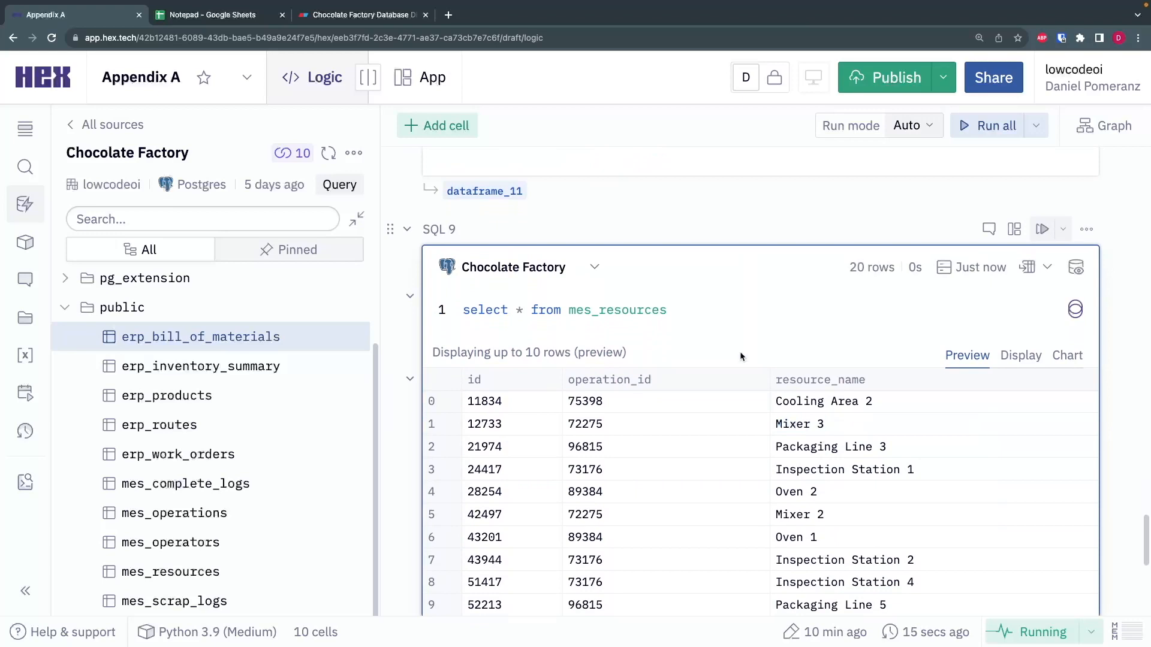
scroll(722, 344, "down", 1)
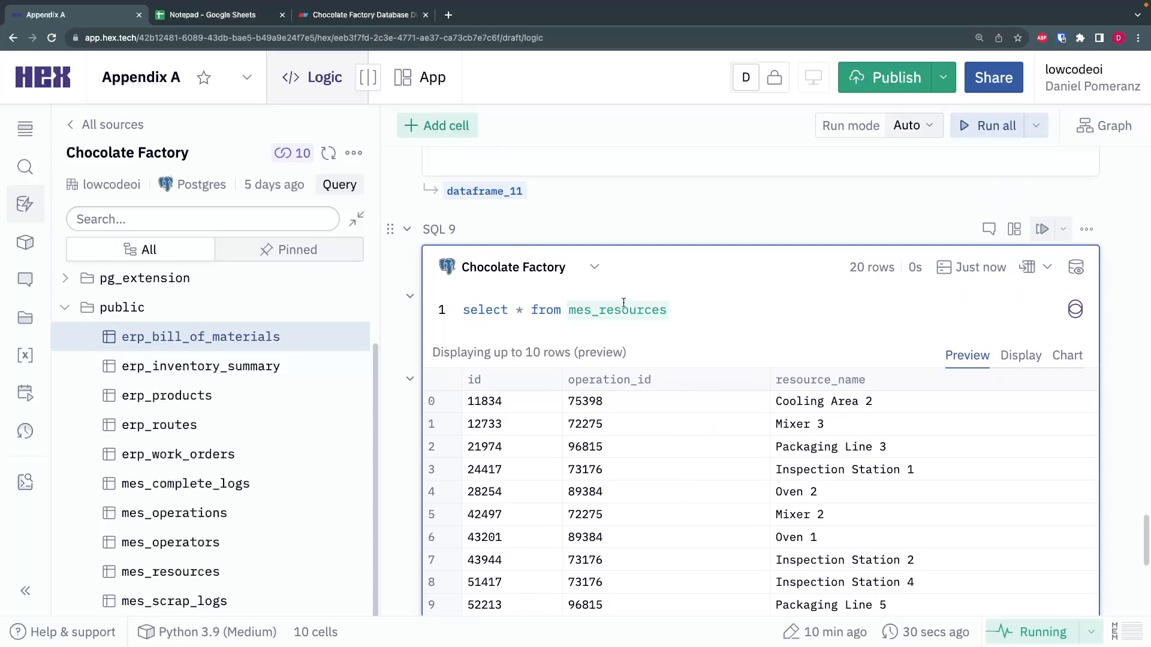
- Examine how the operation_id column in the mes_resources results links to the ids in the mes_operations results
scroll(690, 345, "up", 7)
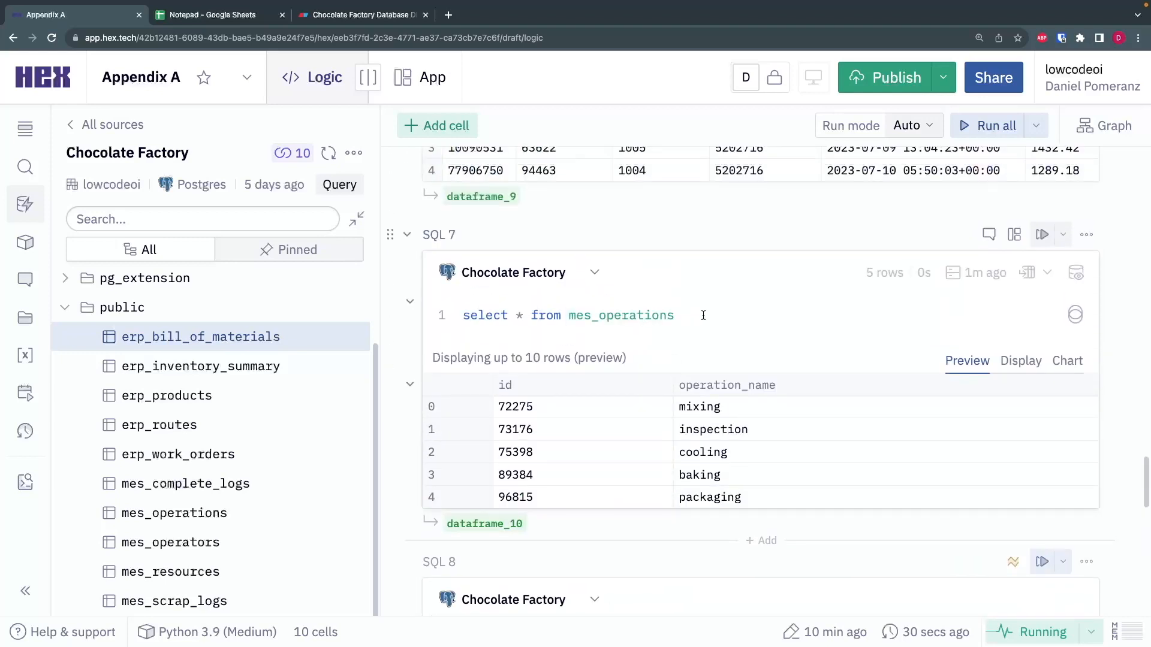
left_click(705, 314)
key("shift+Left")
key("shift+Left")
key("shift+Left")
key("shift+Left")
key("shift+Left")
key("shift+Left")
key("shift+Left")
key("shift+Left")
key("shift+Left")
key("shift+Left")
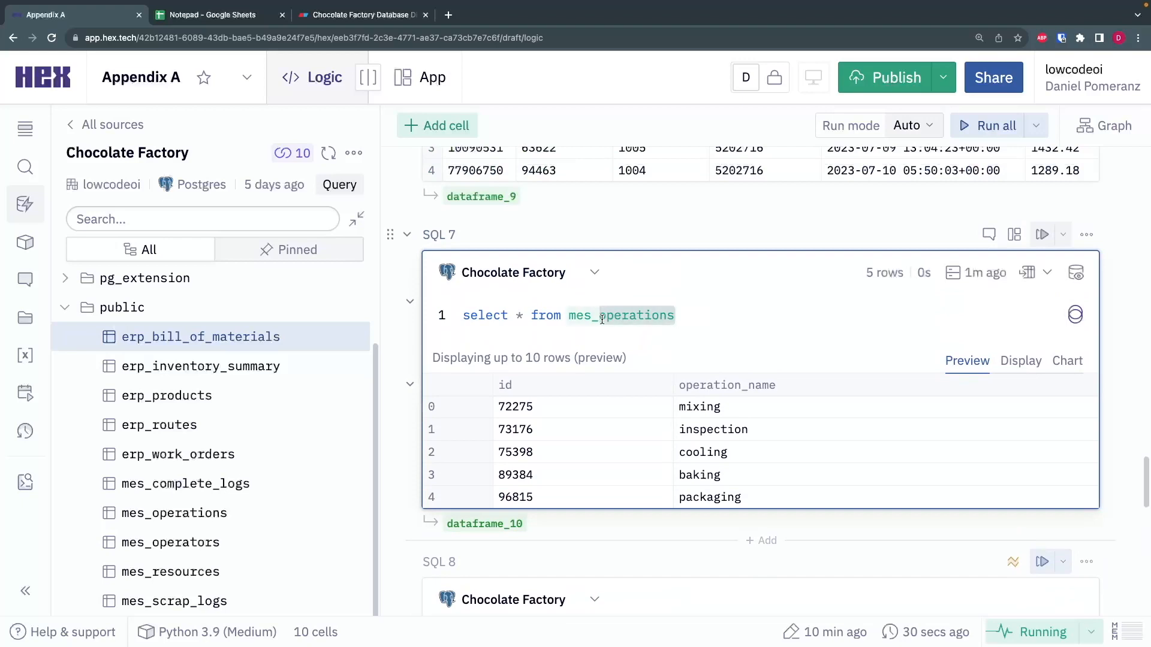
left_click(709, 314)
scroll(711, 318, "down", 8)
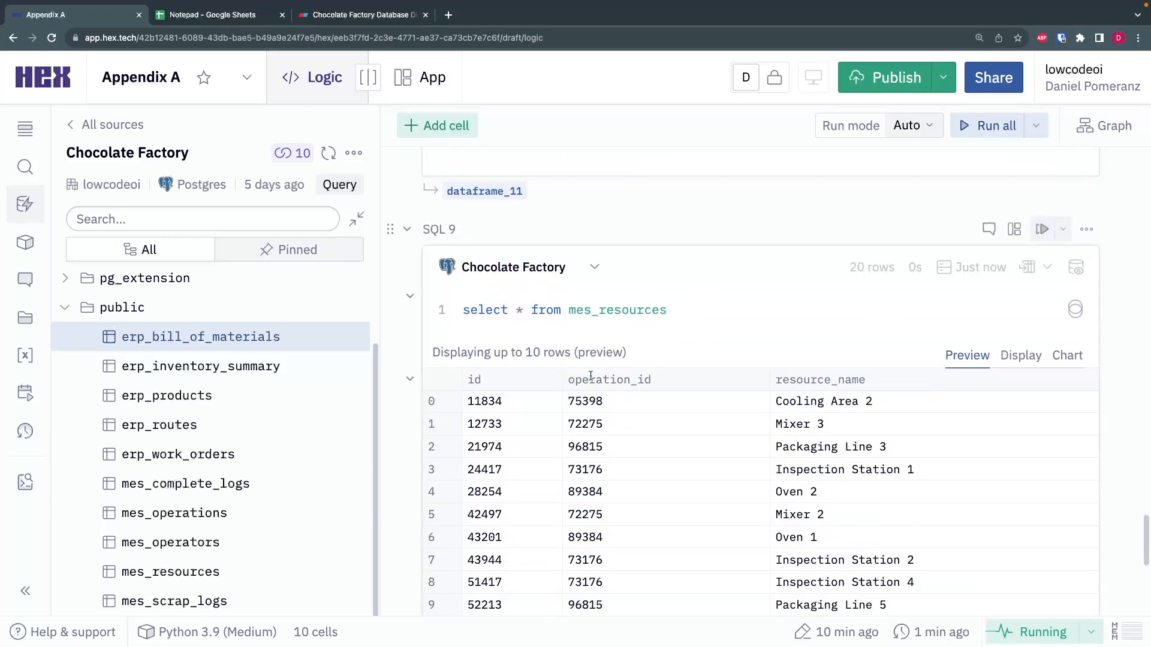
left_click_drag(569, 379, 663, 378)
left_click(663, 377)
- Add the condition "where operation_id = 75398" to the SQL 9 mes_resources query and run it
left_click(676, 317)
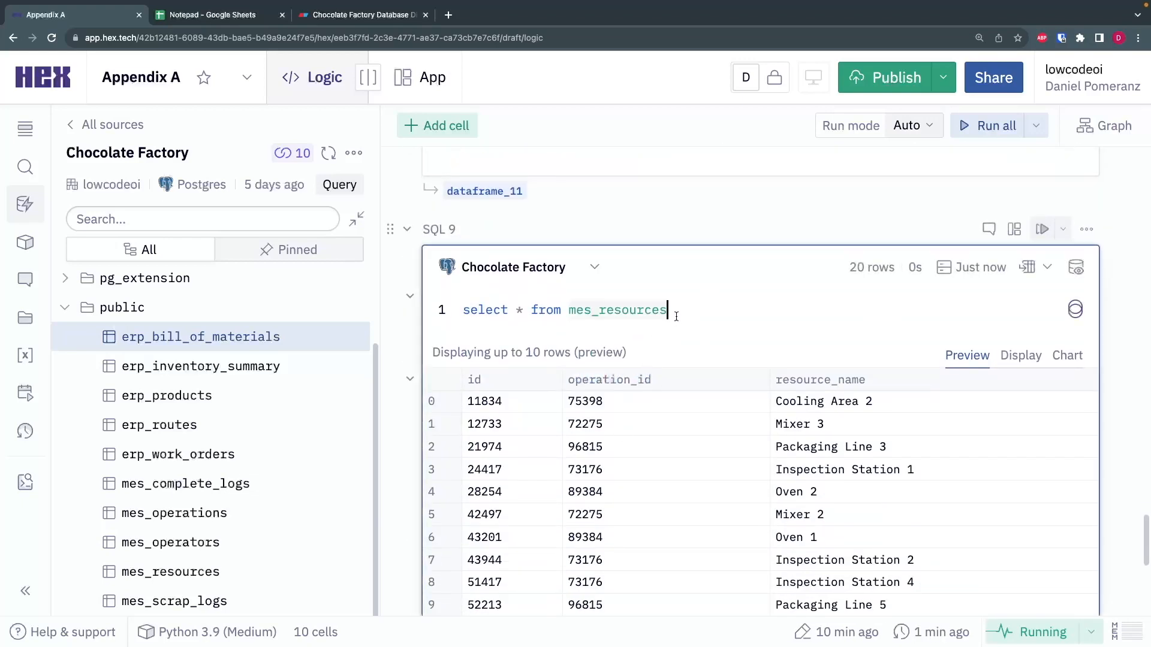
key("Return")
type("wjer")
key("BackSpace")
key("BackSpace")
key("BackSpace")
type("here operation_id")
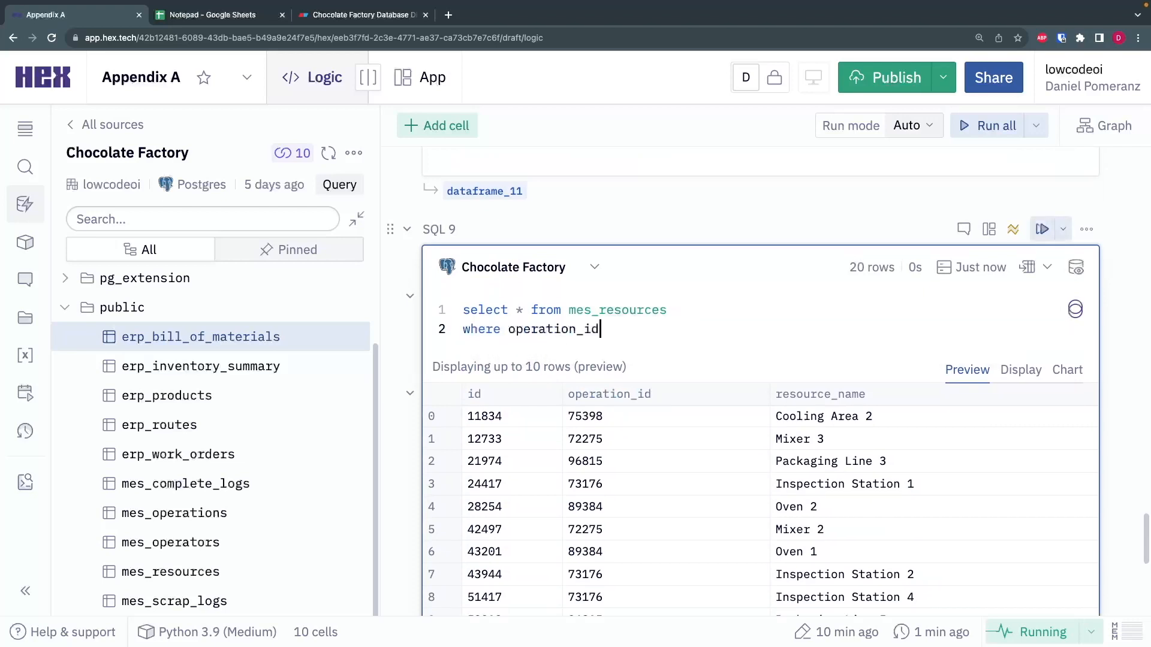
type(" =")
left_click_drag(604, 415, 568, 415)
key("ctrl+c")
left_click(632, 324)
key("ctrl+v")
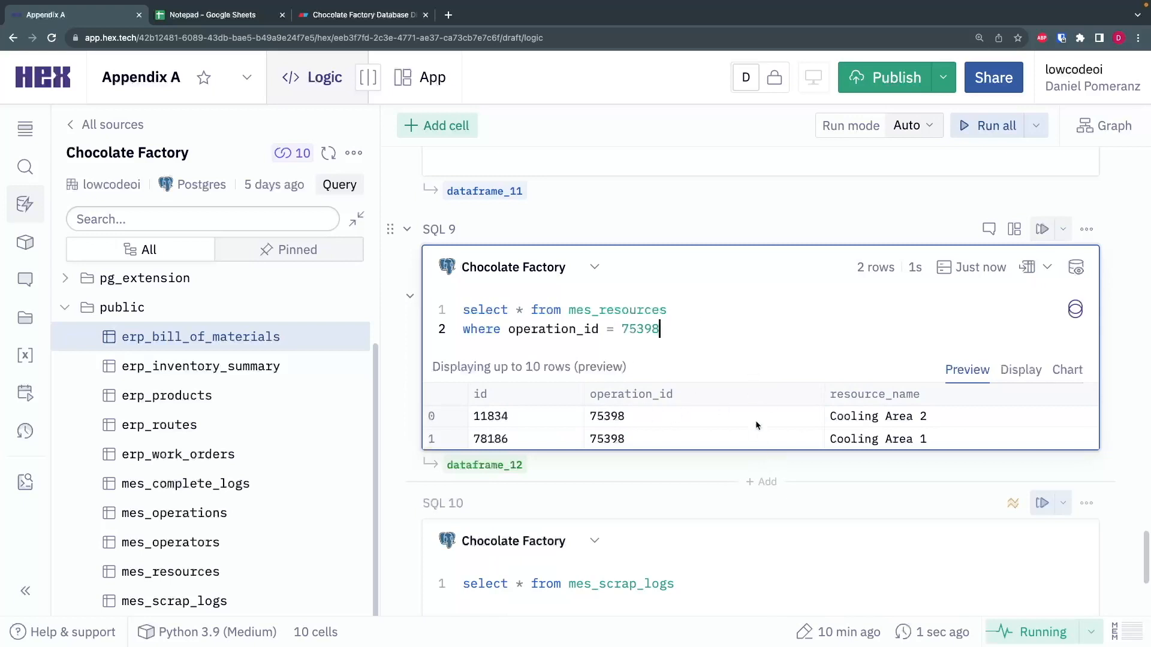
- Run the SQL 8 query that selects everything from mes_operators and view its preview rows
scroll(627, 316, "up", 1)
scroll(627, 316, "up", 5)
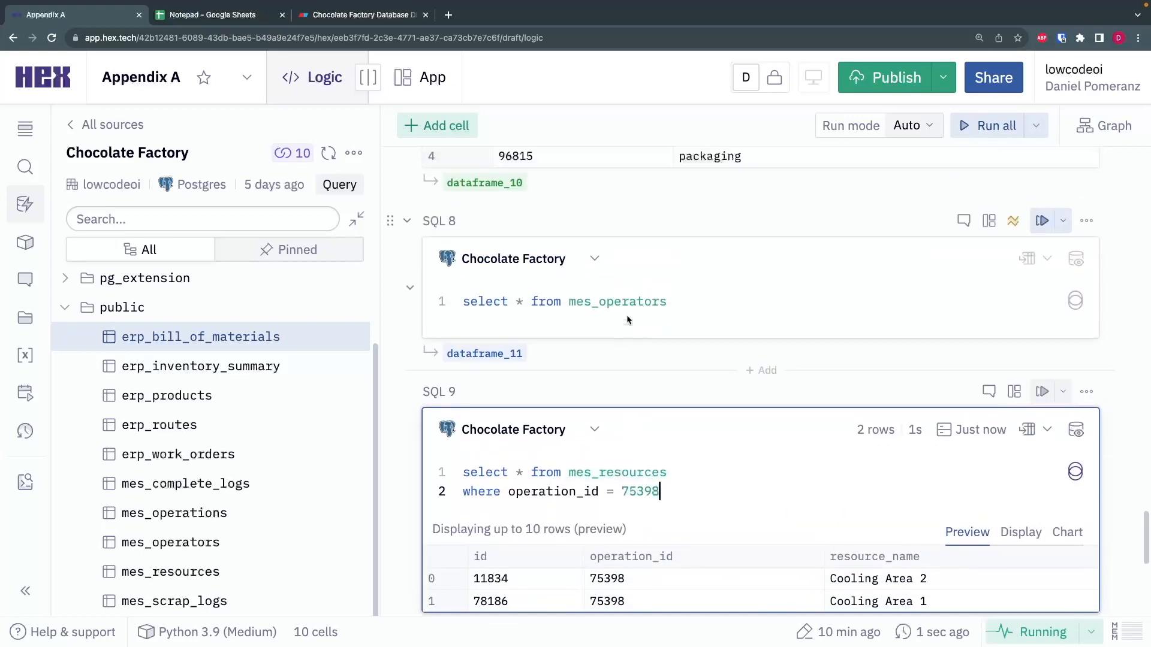
left_click(706, 349)
key("super+Return")
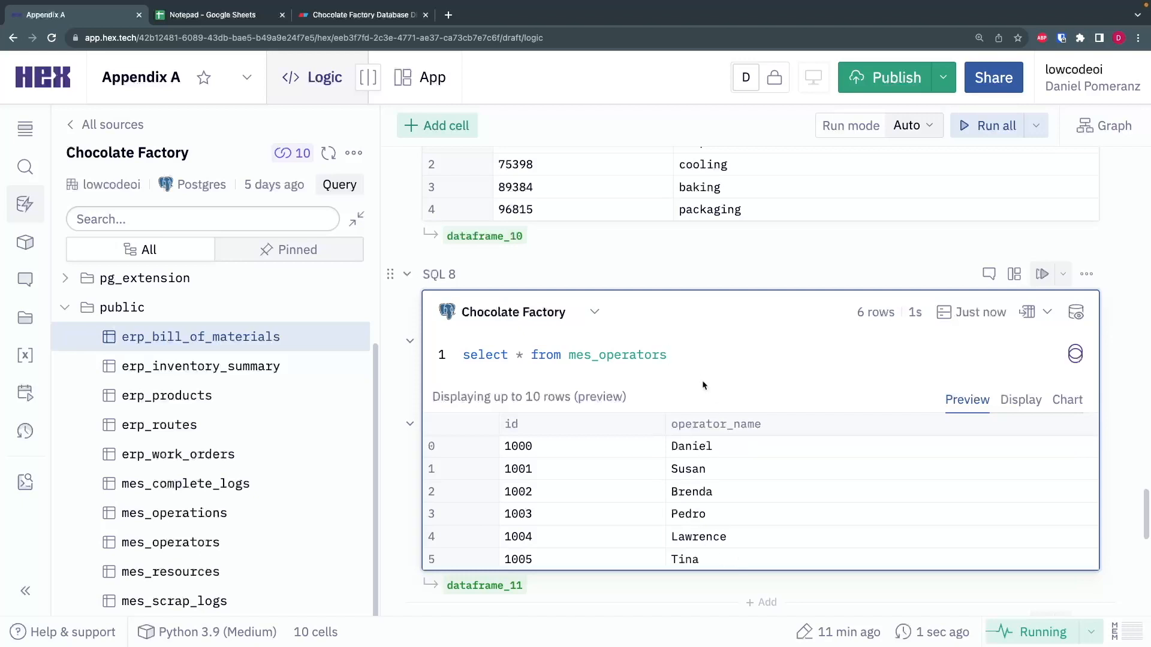
- Copy the work_order_id filter and timestamp ordering from SQL 6 into the SQL 10 mes_scrap_logs query and run it
scroll(703, 383, "down", 10)
left_click(706, 334)
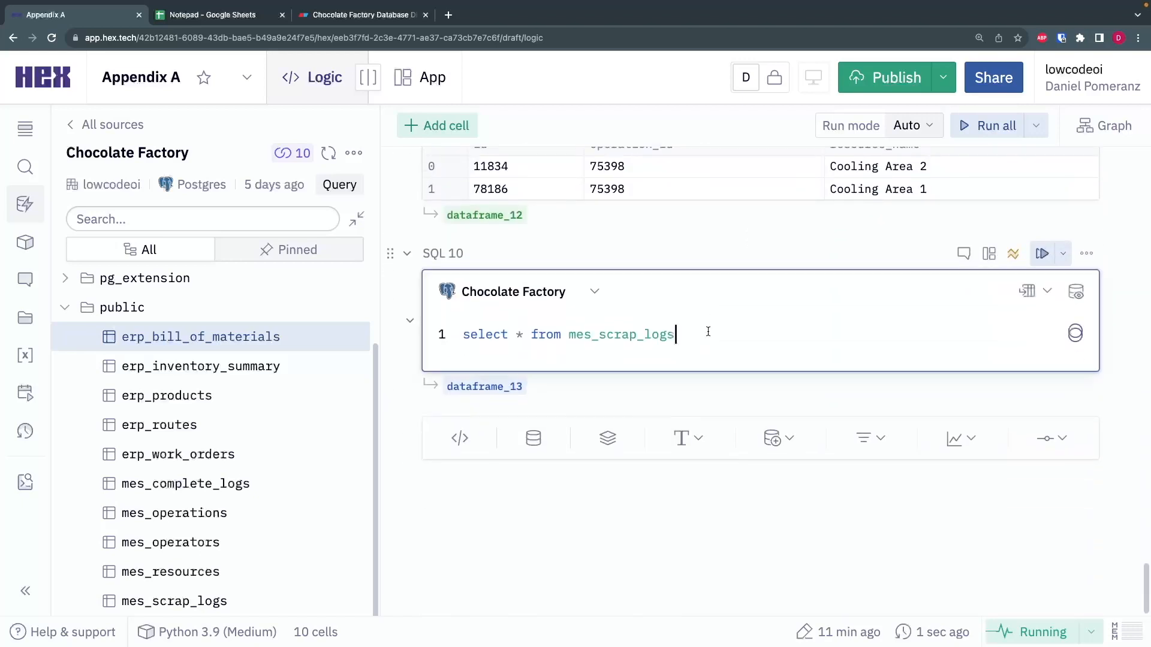
scroll(701, 361, "up", 10)
scroll(703, 366, "up", 5)
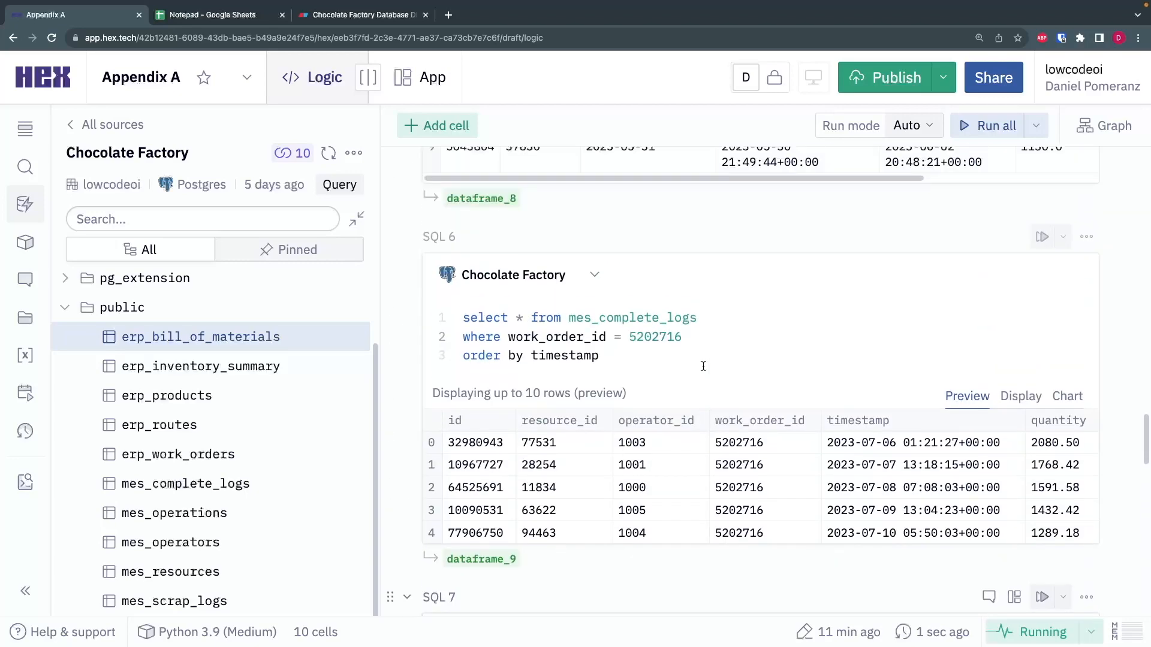
scroll(687, 390, "down", 10)
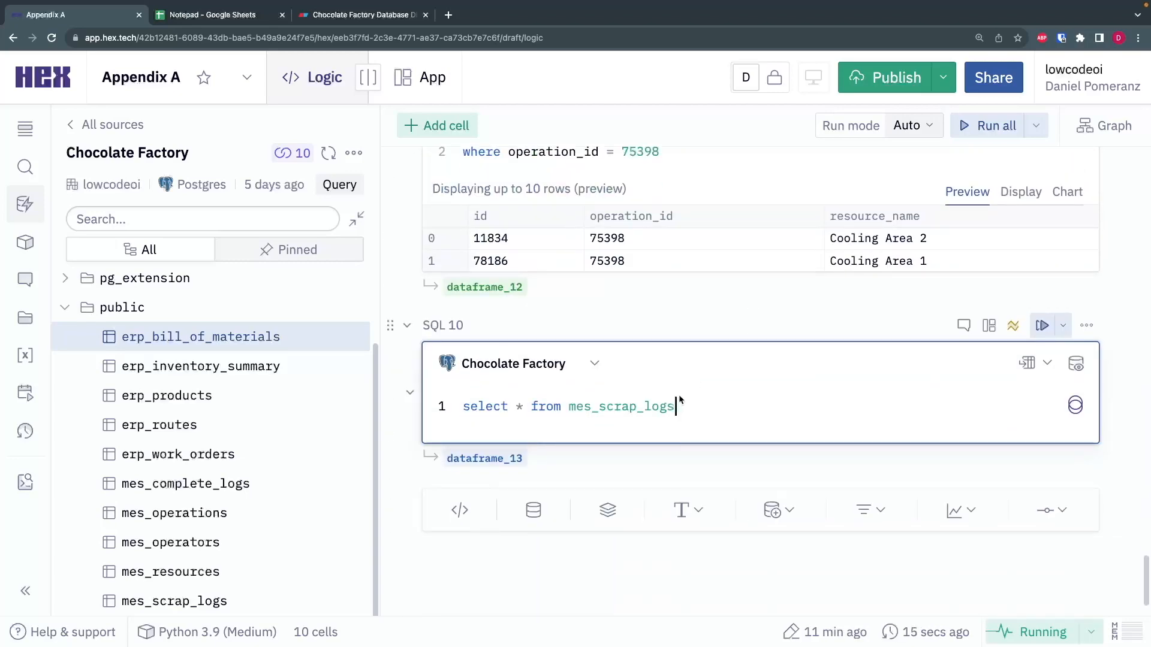
scroll(690, 383, "up", 10)
scroll(677, 321, "up", 5)
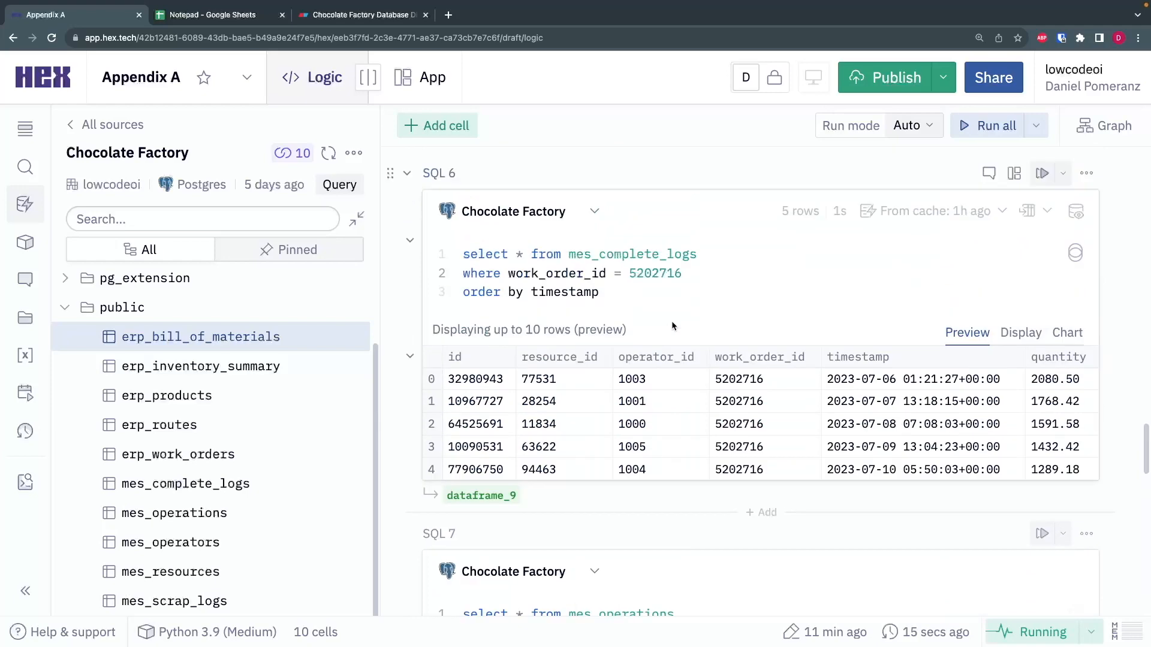
left_click_drag(673, 356, 727, 323)
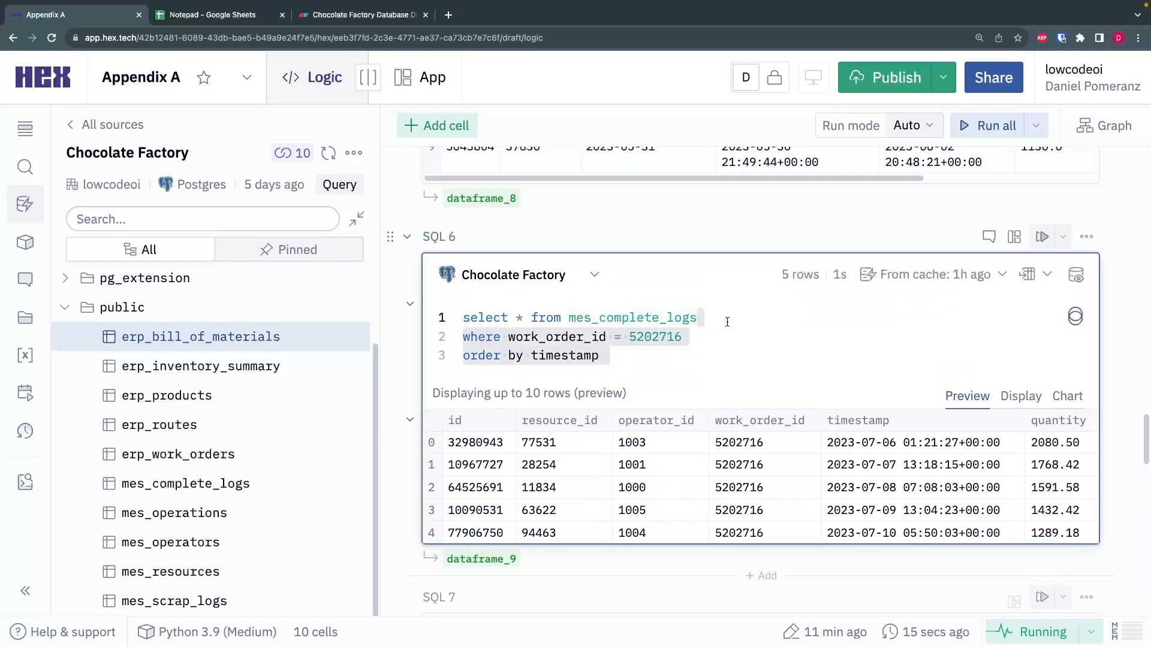
scroll(726, 327, "down", 10)
left_click(682, 338)
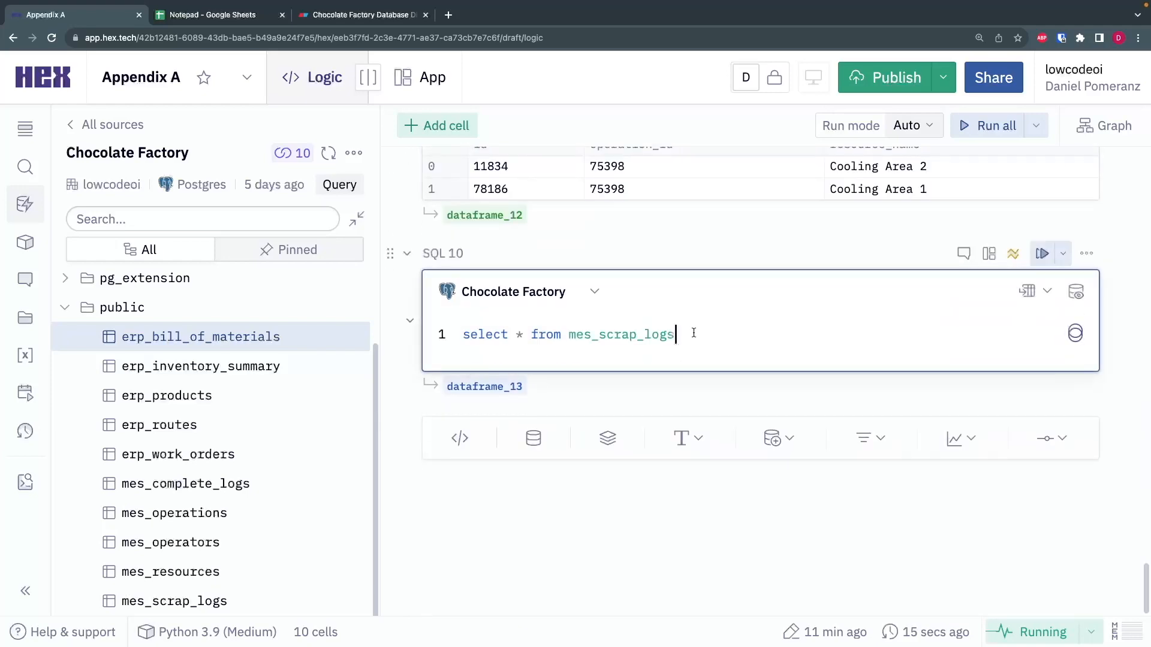
key("ctrl+v")
key("ctrl+Return")
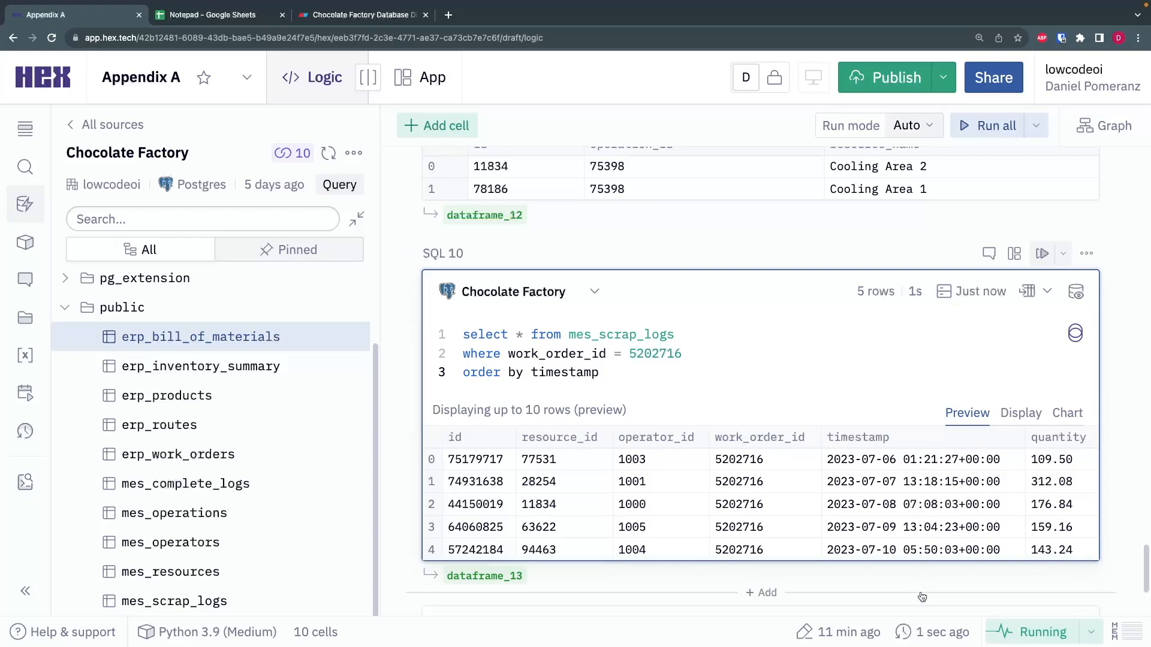
- Review the filtered mes_scrap_logs query in SQL 10 and the scrap quantities in its preview rows
left_click(703, 336)
left_click(687, 370)
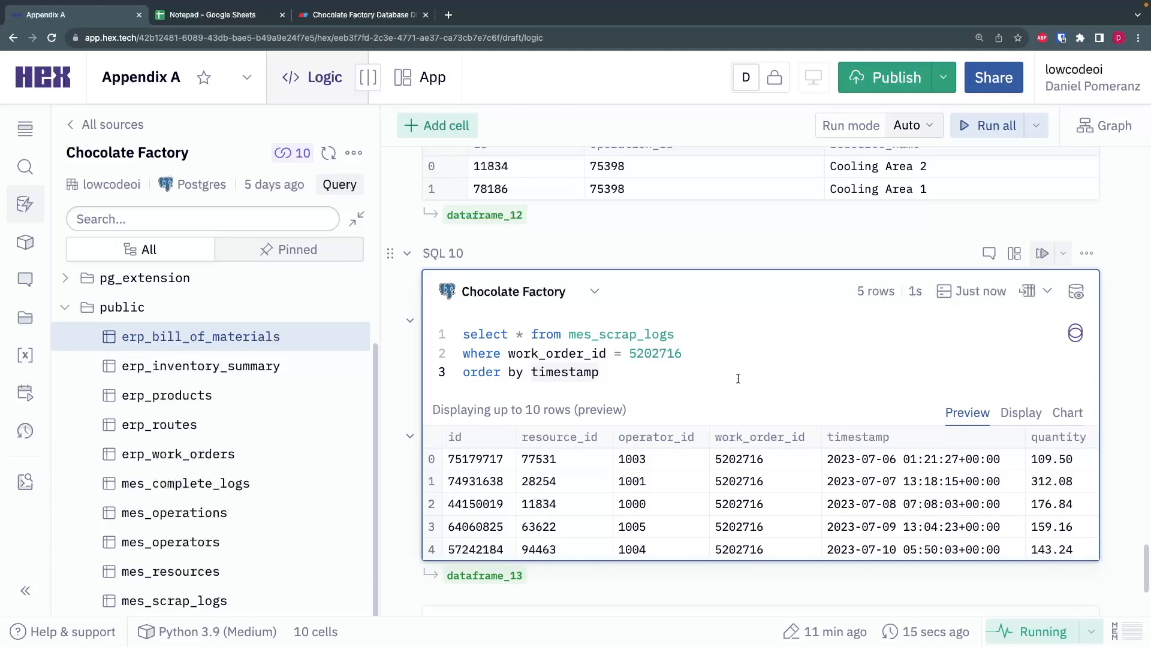
left_click_drag(641, 370, 462, 334)
left_click(676, 374)
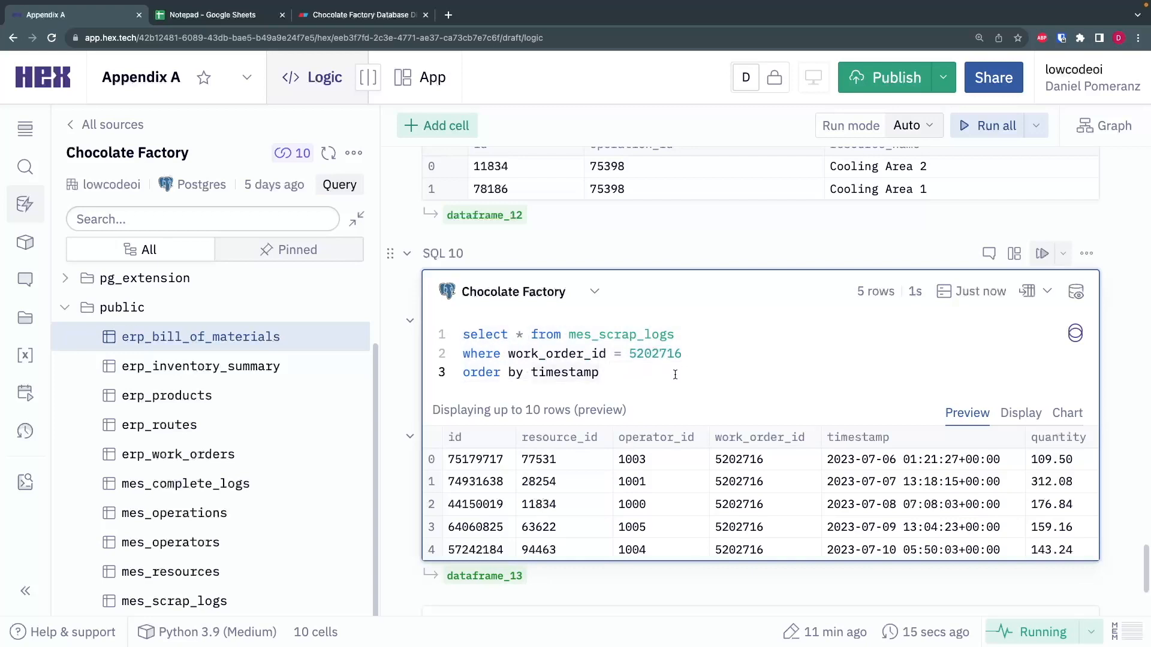